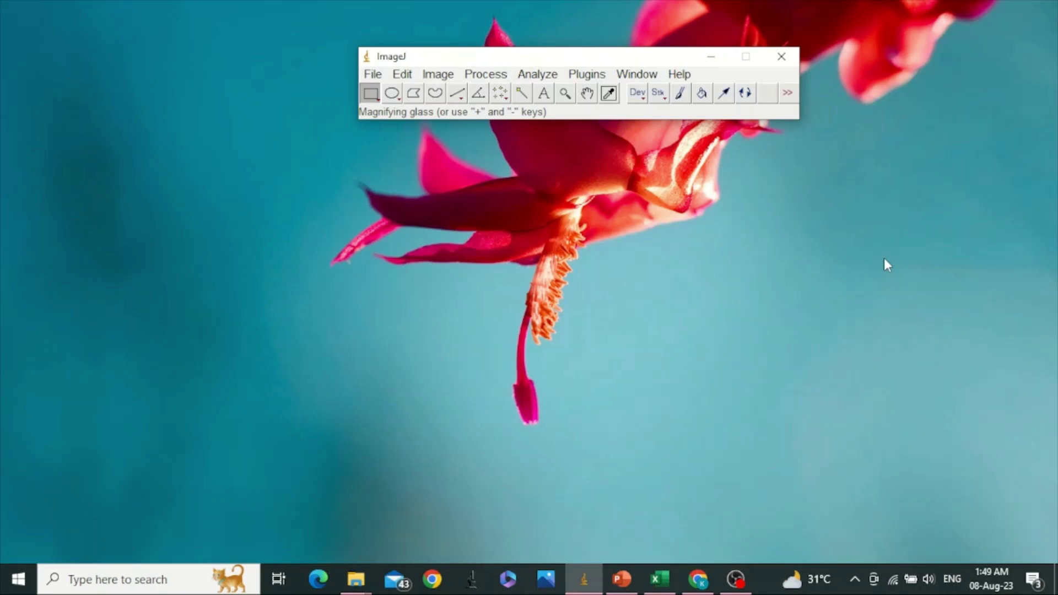
Step: Open the gel JPG from the gel band measurement folder in ImageJ and minimize Explorer
click(273, 491)
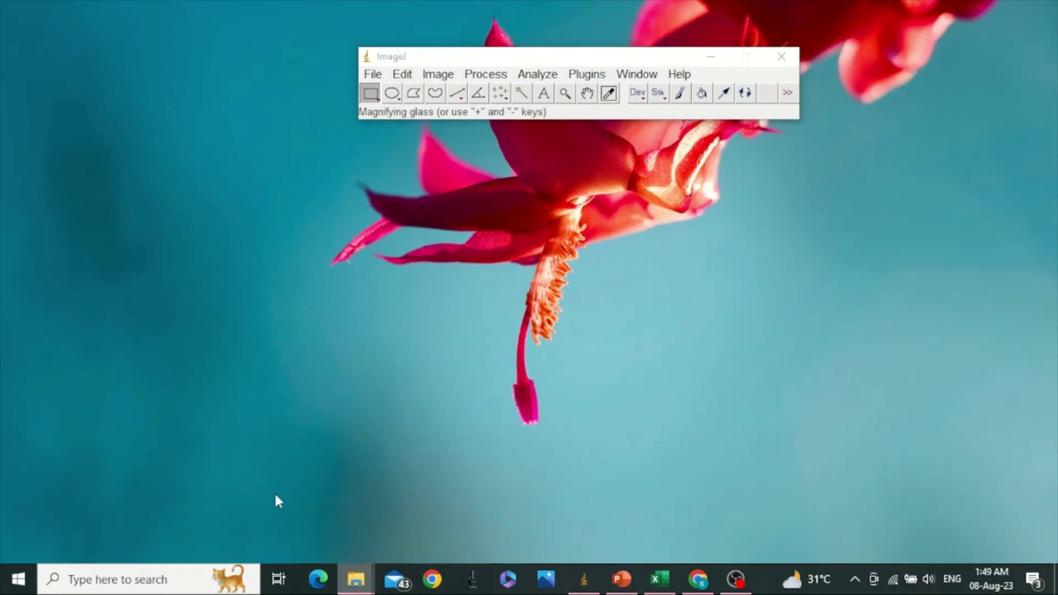
double_click(599, 5)
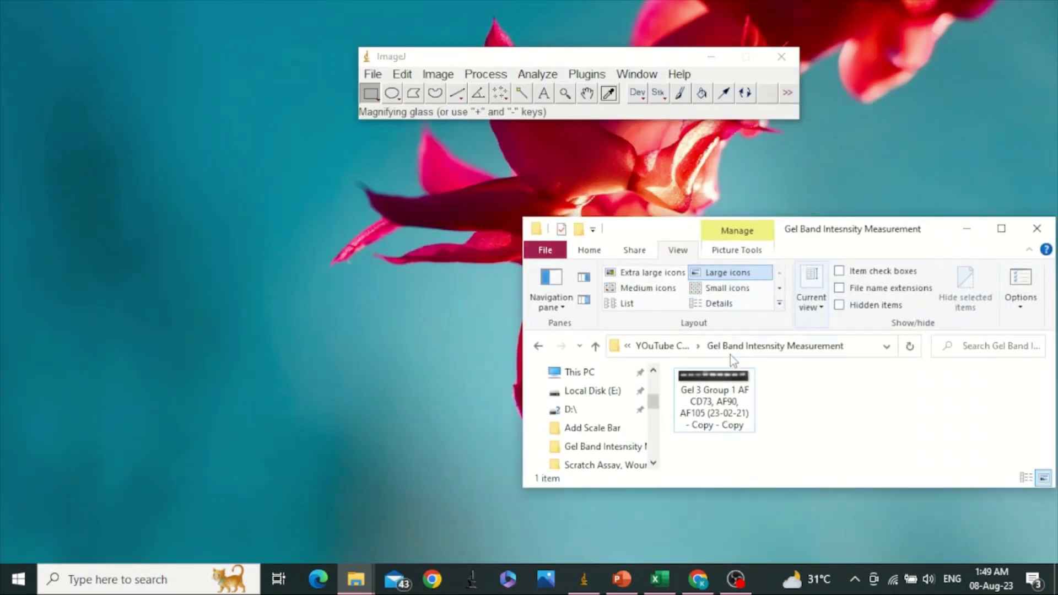
double_click(726, 406)
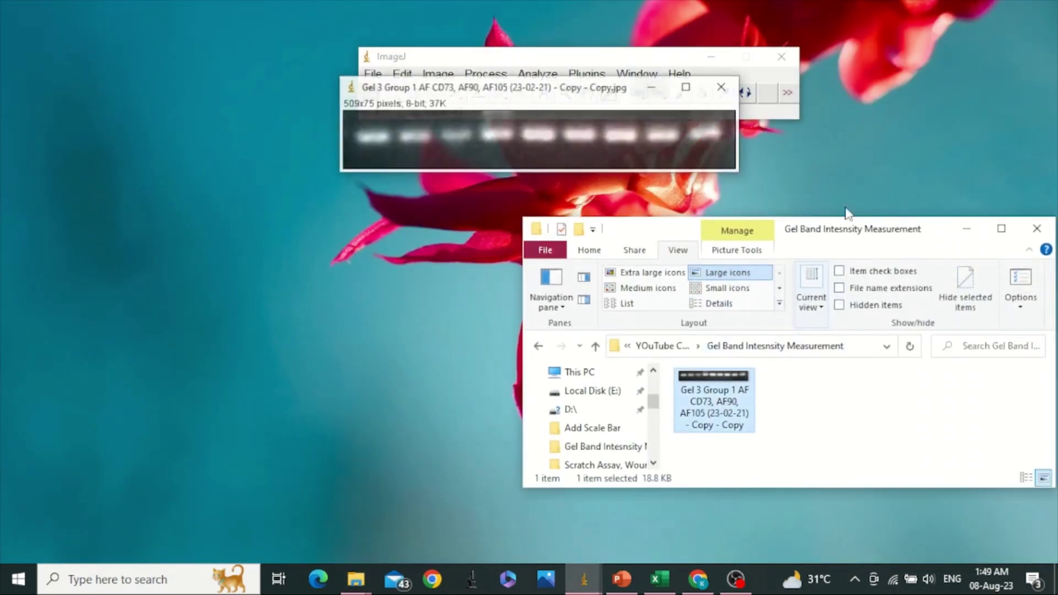
click(966, 230)
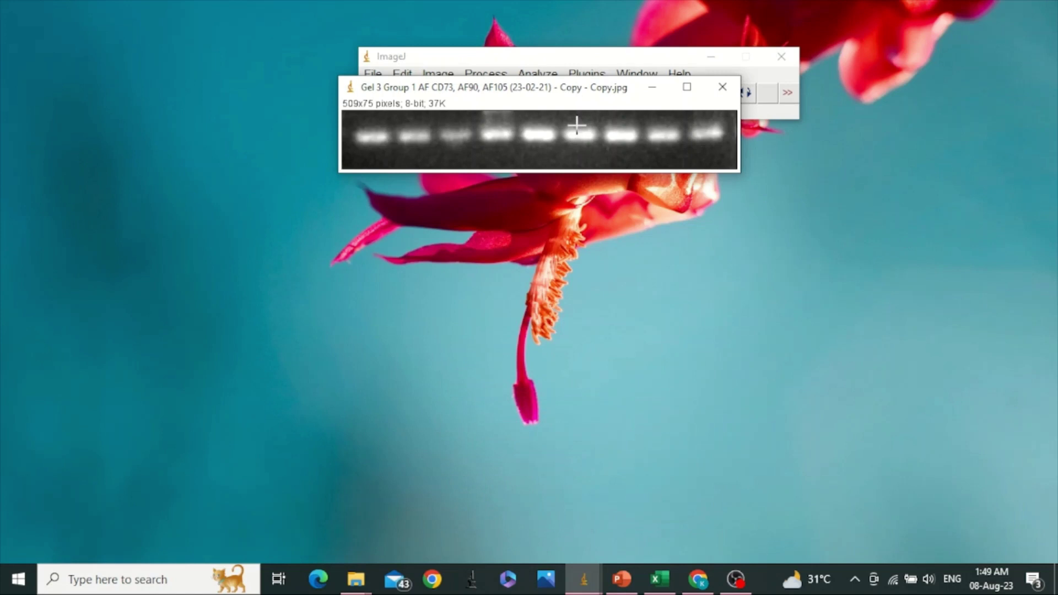
drag(578, 94, 609, 196)
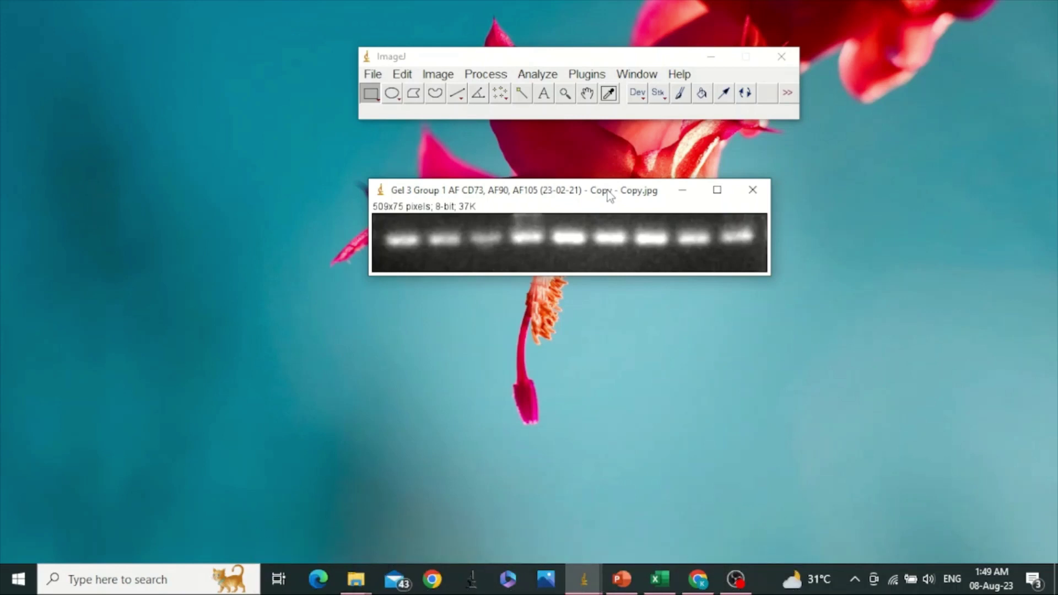
click(437, 74)
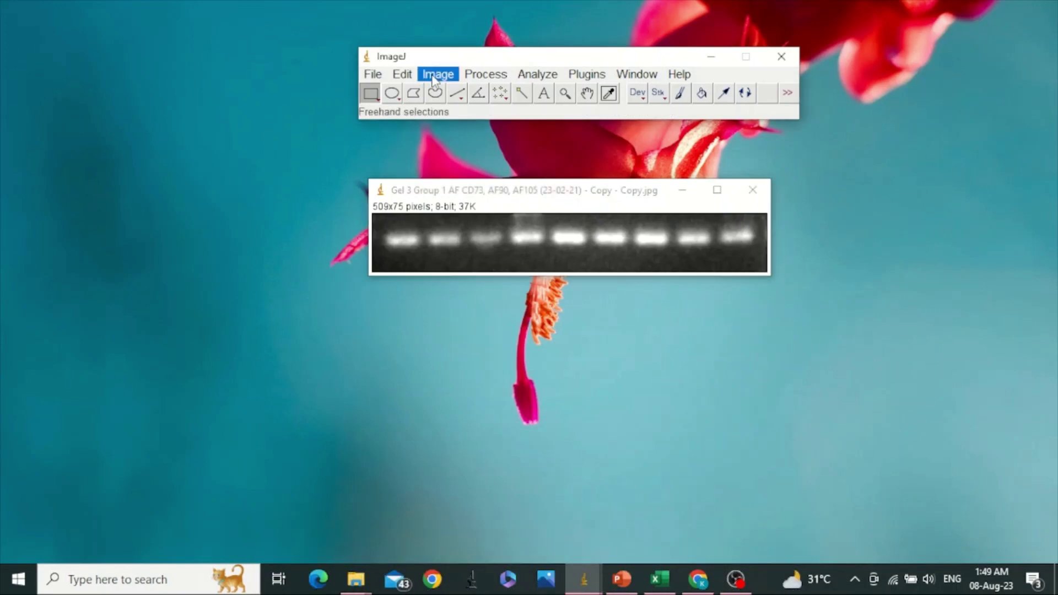
mouse_move(444, 92)
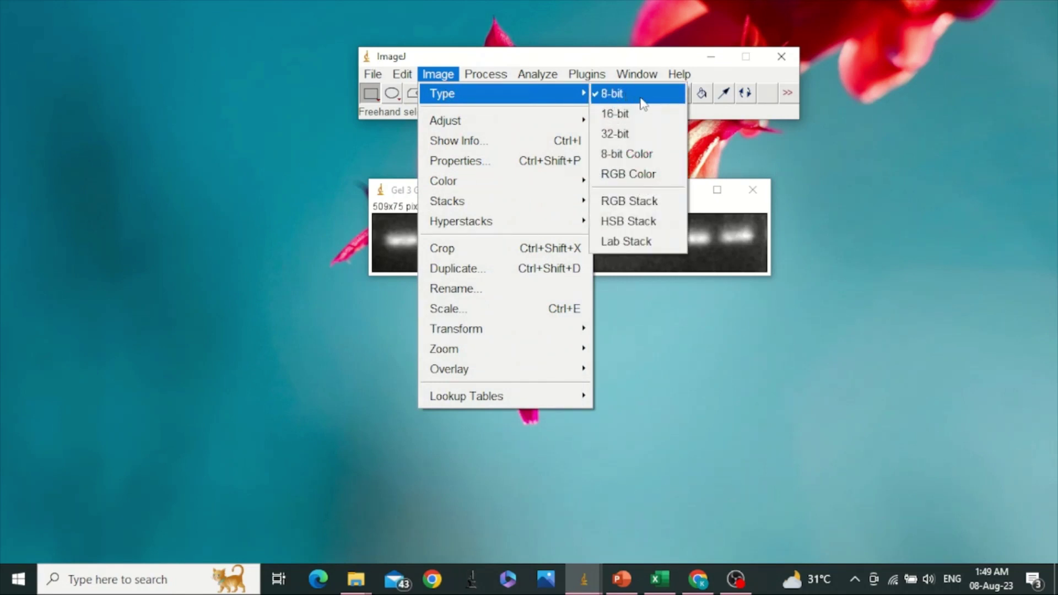
click(766, 155)
click(586, 195)
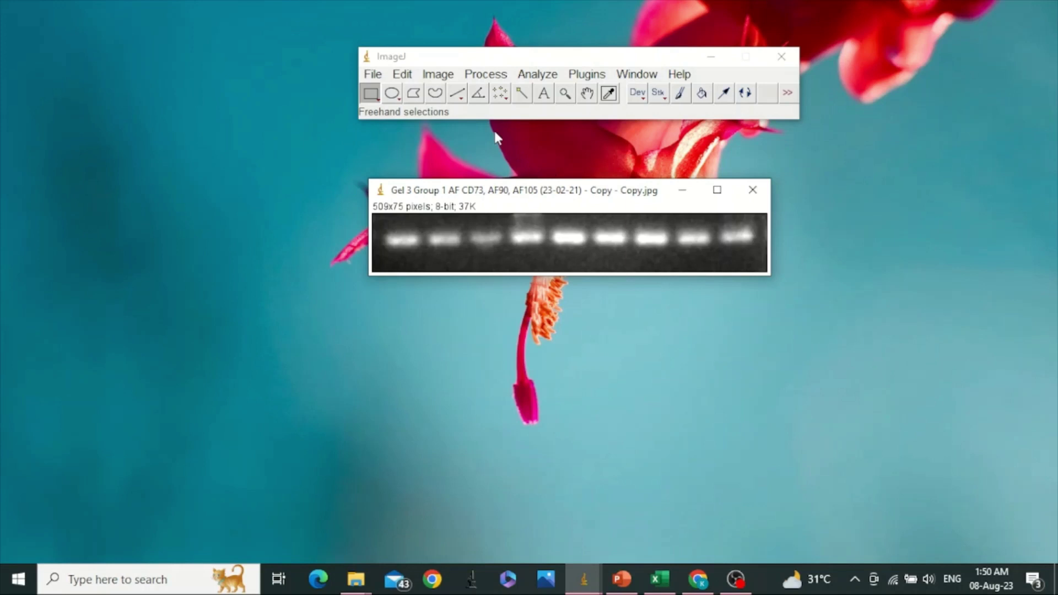
Step: Raise the gel's contrast and brightness in Brightness/Contrast, then apply the change permanently
click(438, 75)
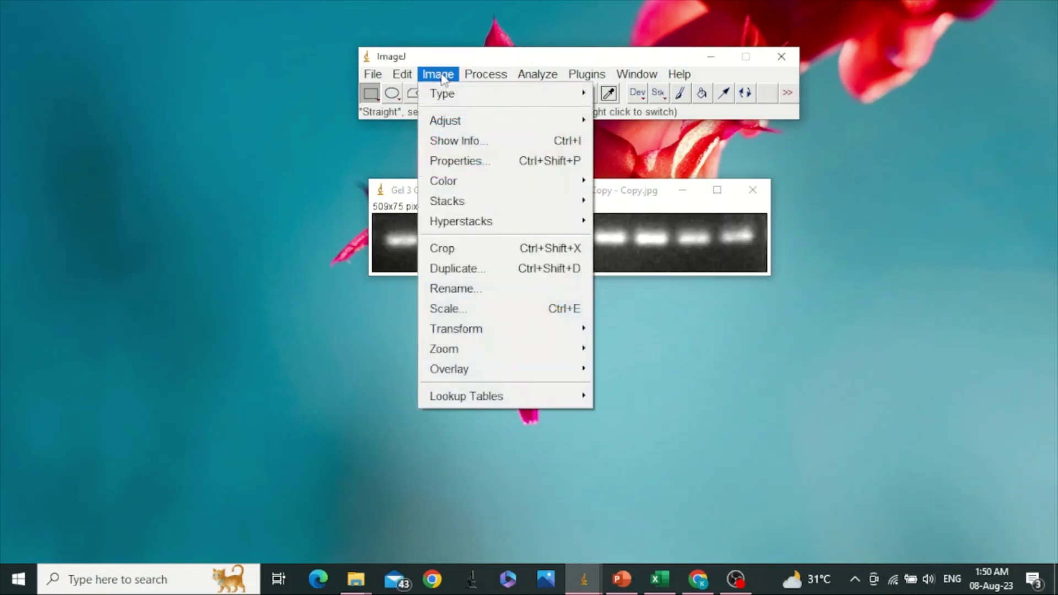
mouse_move(523, 125)
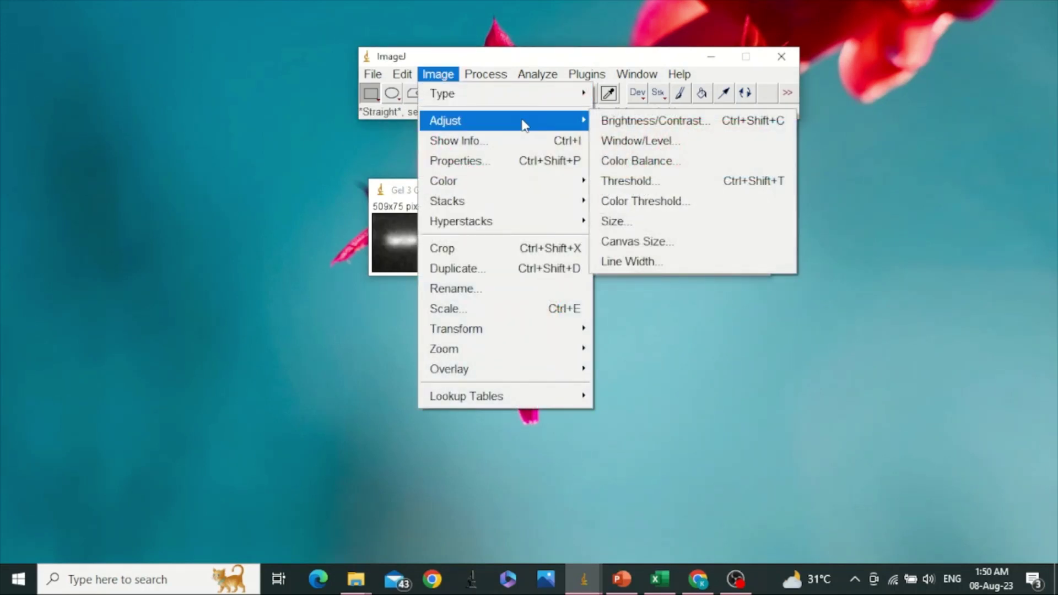
click(677, 126)
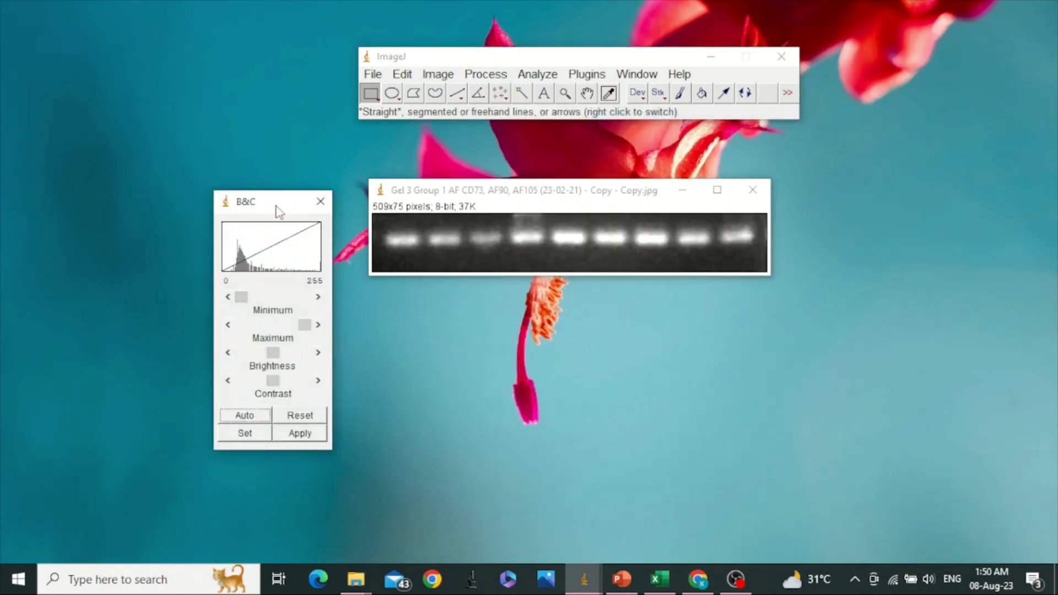
drag(276, 207, 864, 187)
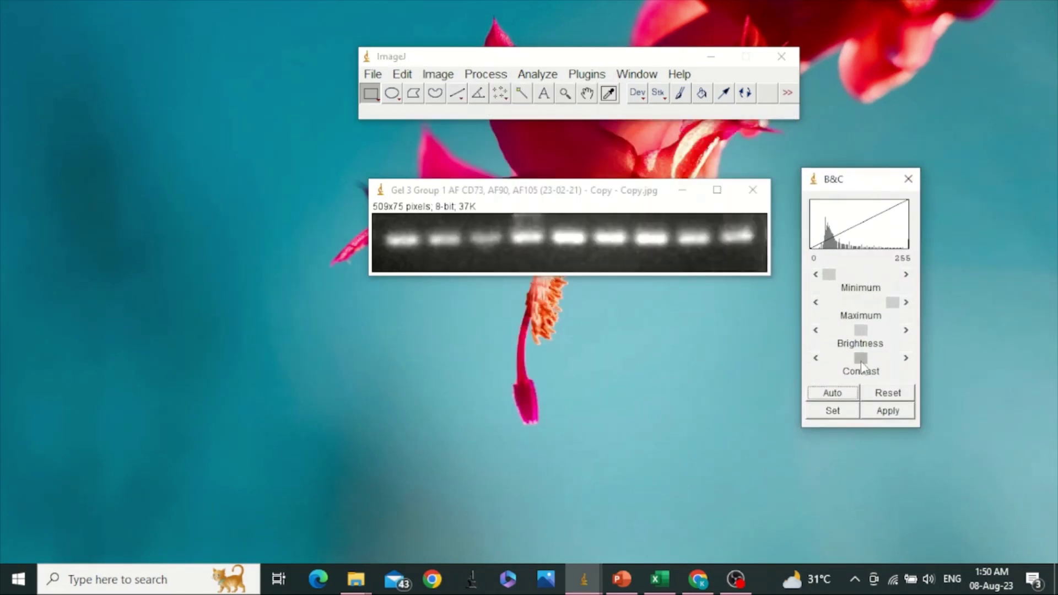
drag(862, 361, 875, 368)
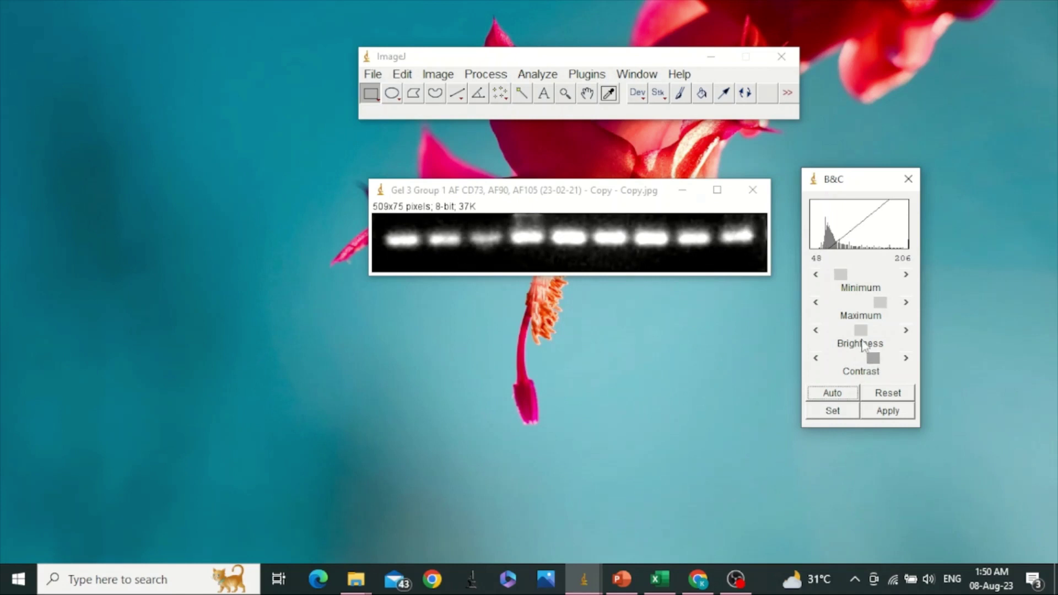
drag(859, 331, 879, 308)
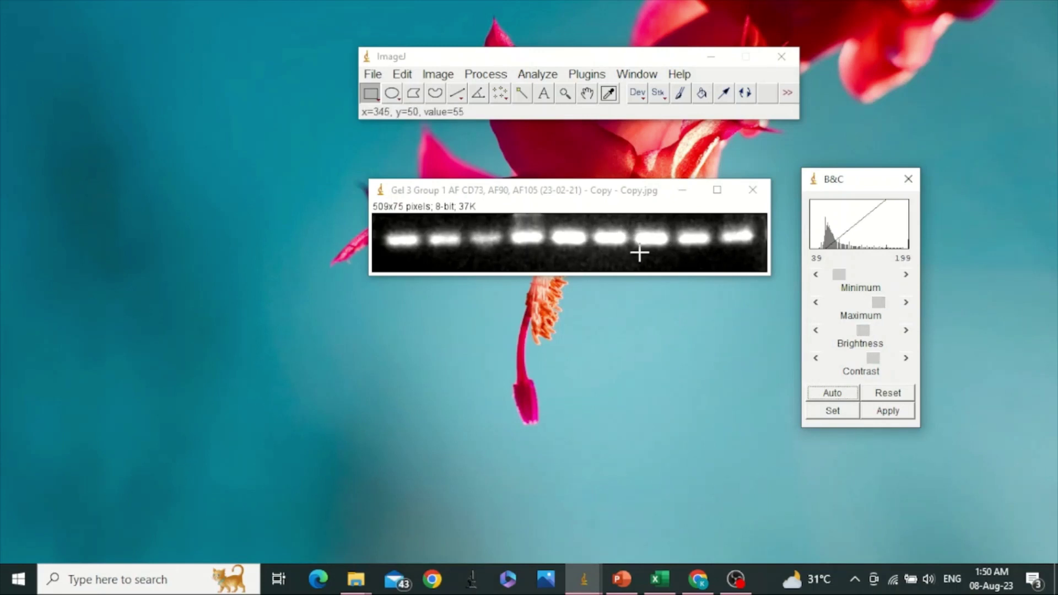
click(885, 413)
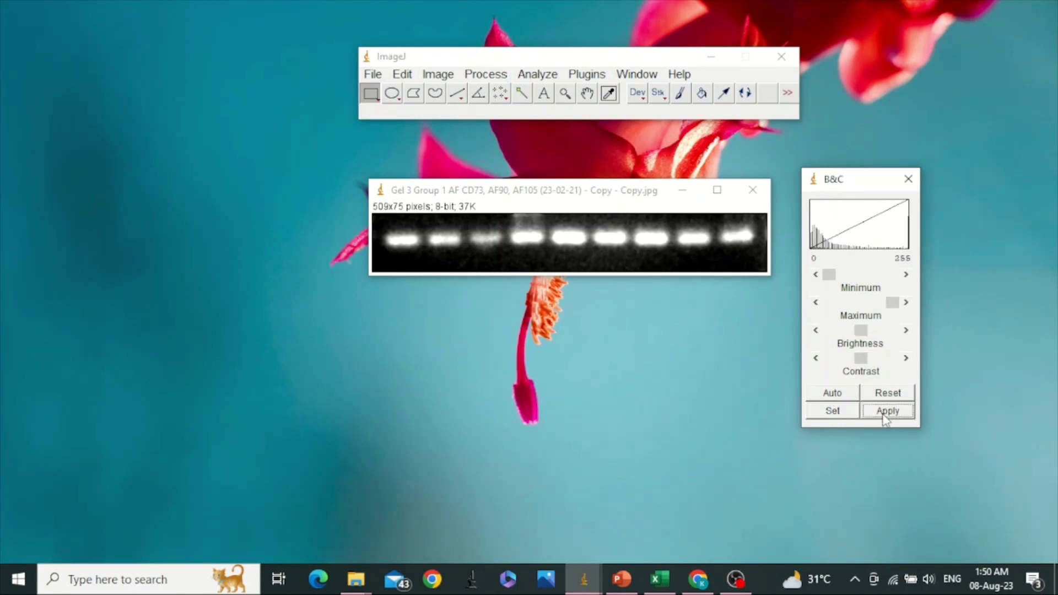
click(908, 178)
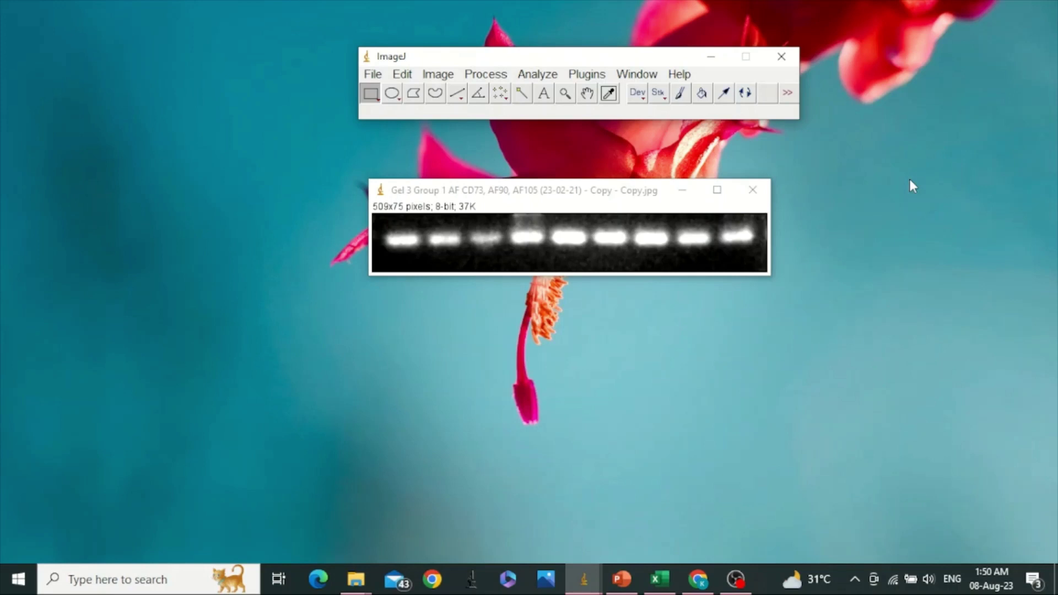
Step: Invert the gel image with Edit > Invert so the bands turn dark on white
click(403, 75)
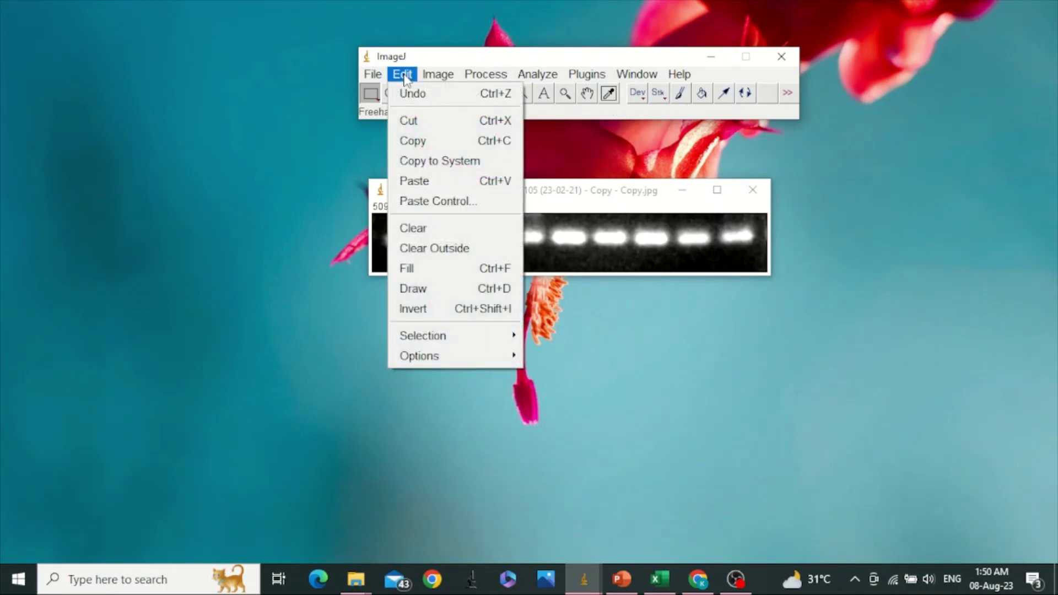
click(470, 310)
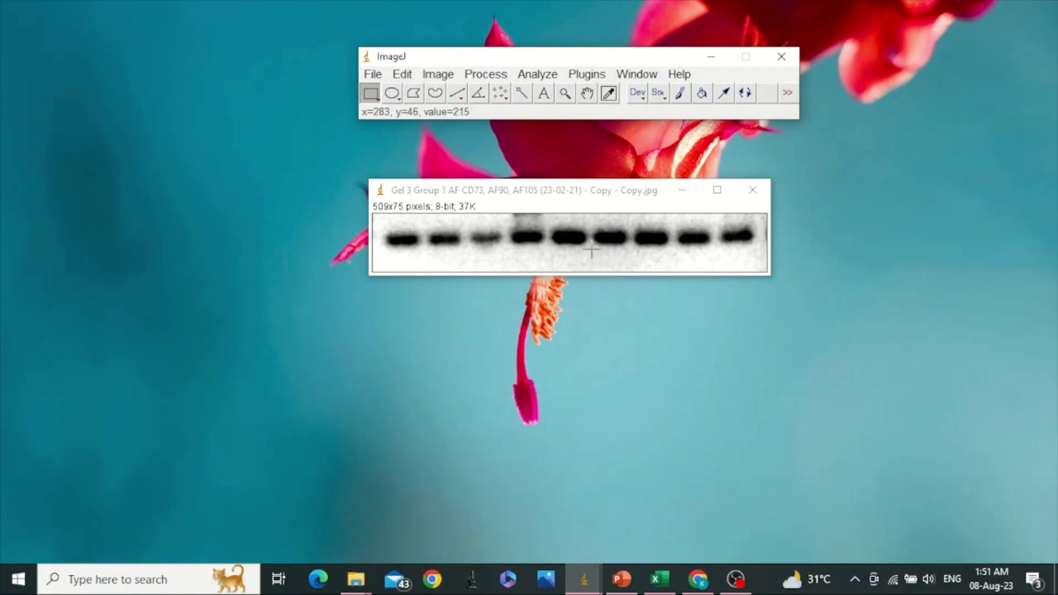
Step: Draw a background box below the sixth band and limit measurements to Mean gray value
drag(590, 251, 635, 276)
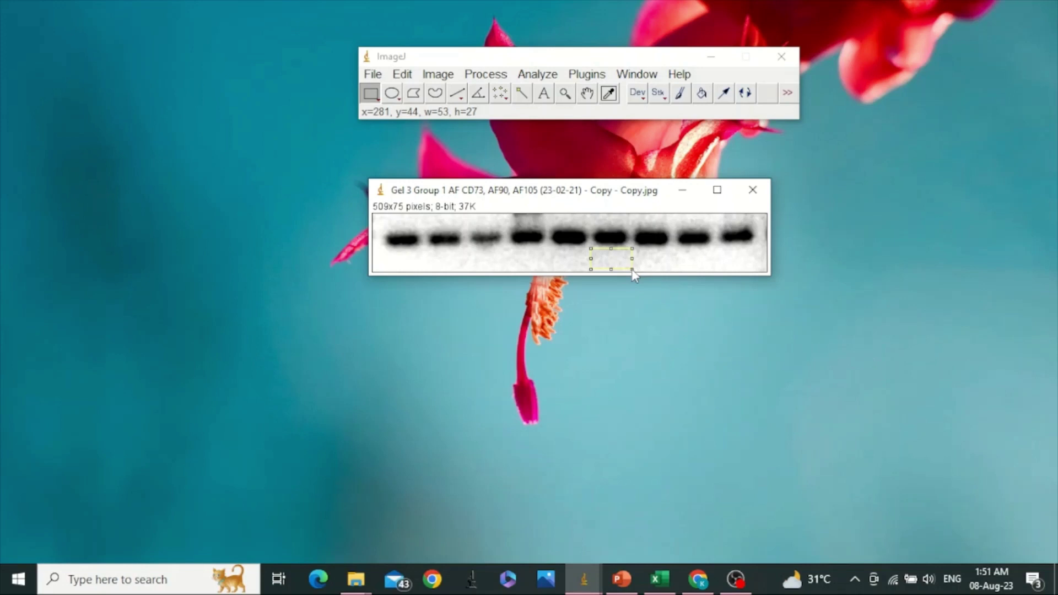
click(554, 77)
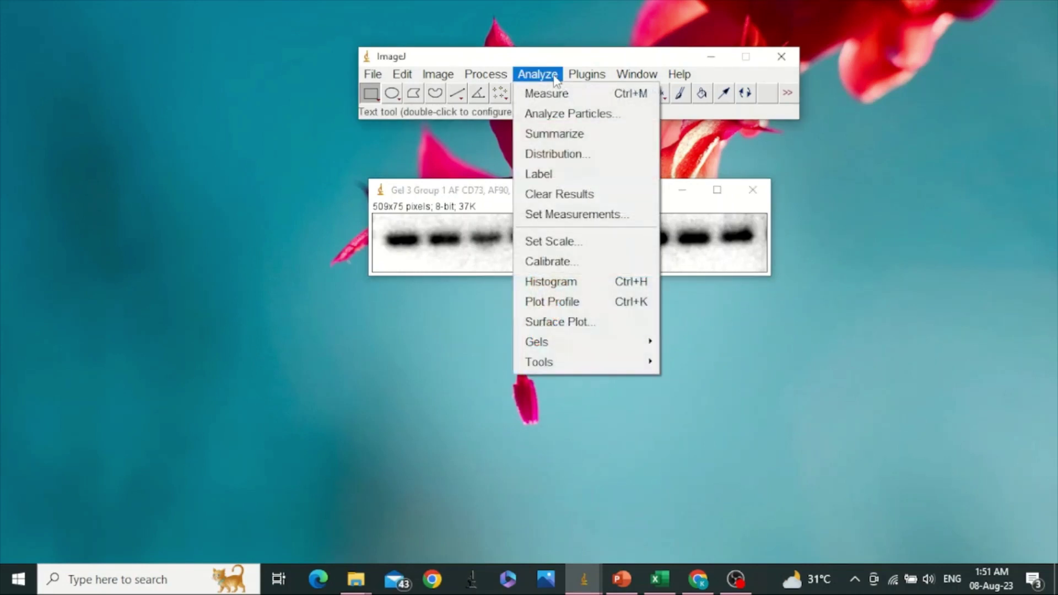
click(613, 219)
drag(524, 64, 759, 169)
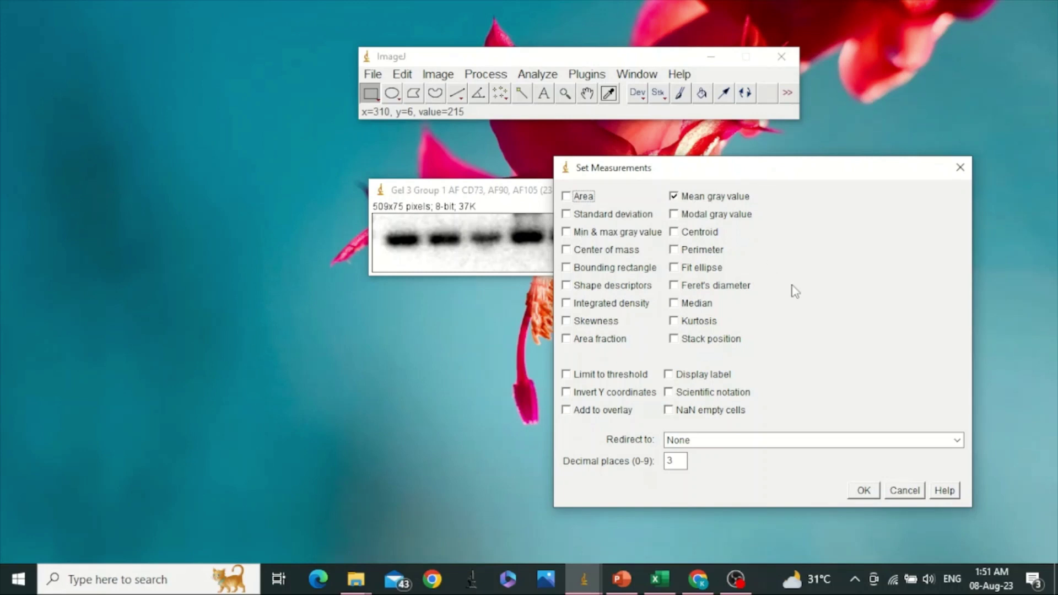
click(863, 491)
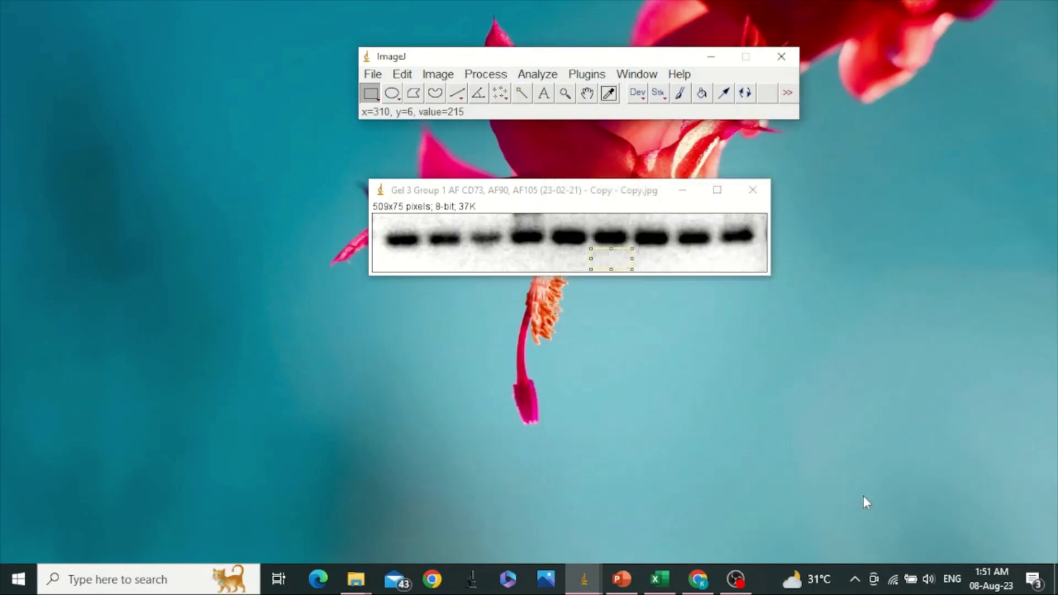
Step: Measure the background box's mean gray value (225.307), move the Results table aside, and deselect
click(540, 74)
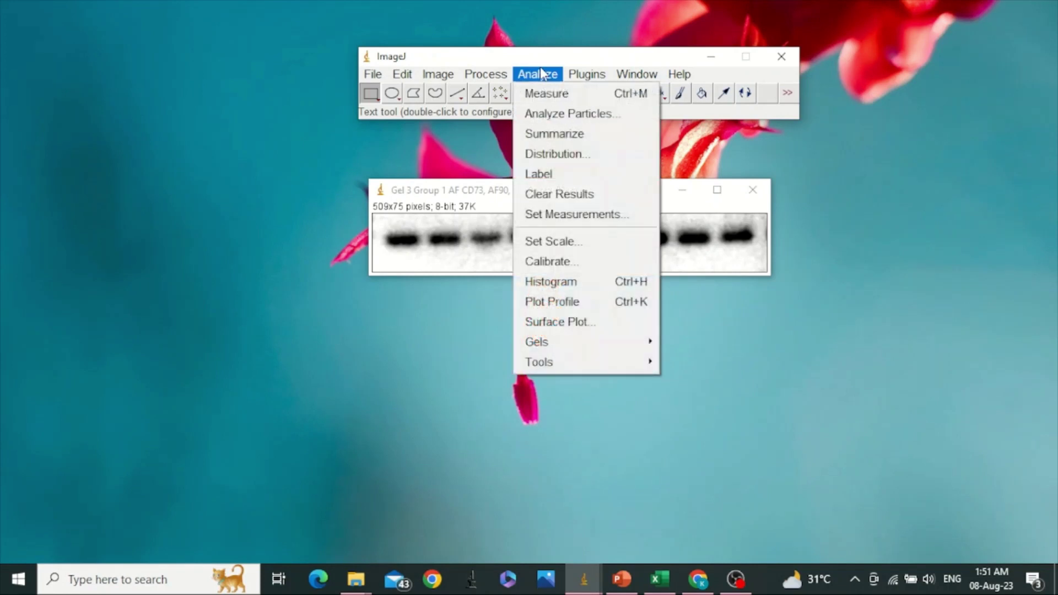
click(617, 102)
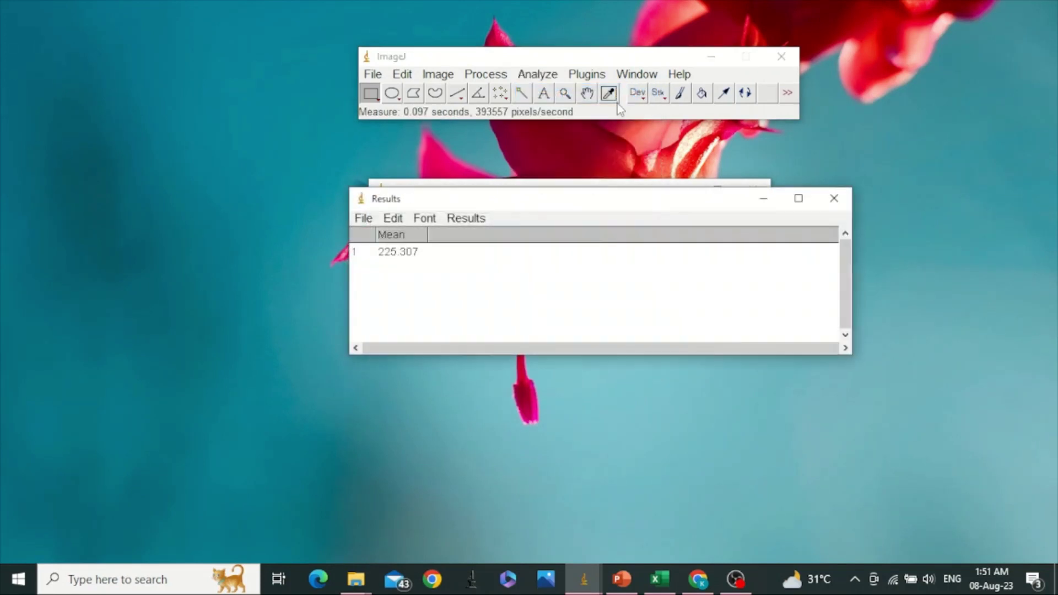
drag(608, 202, 651, 319)
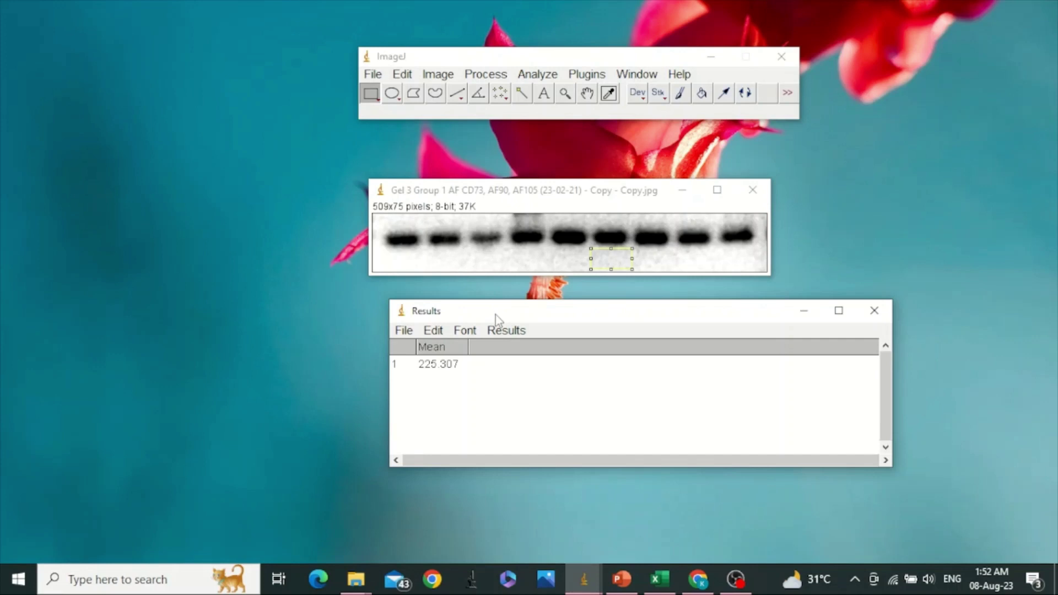
drag(501, 318, 633, 333)
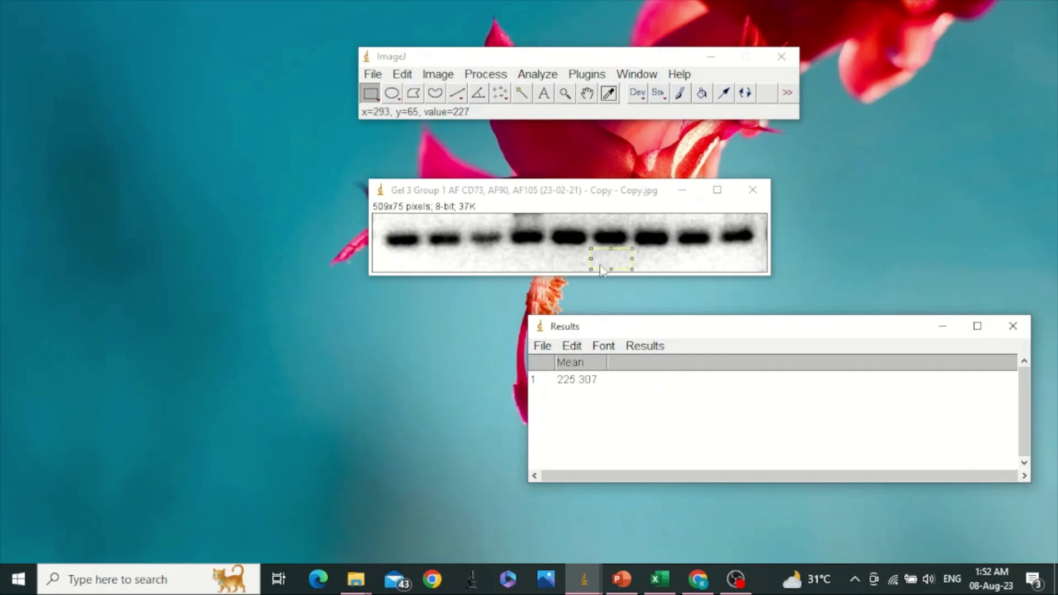
click(663, 257)
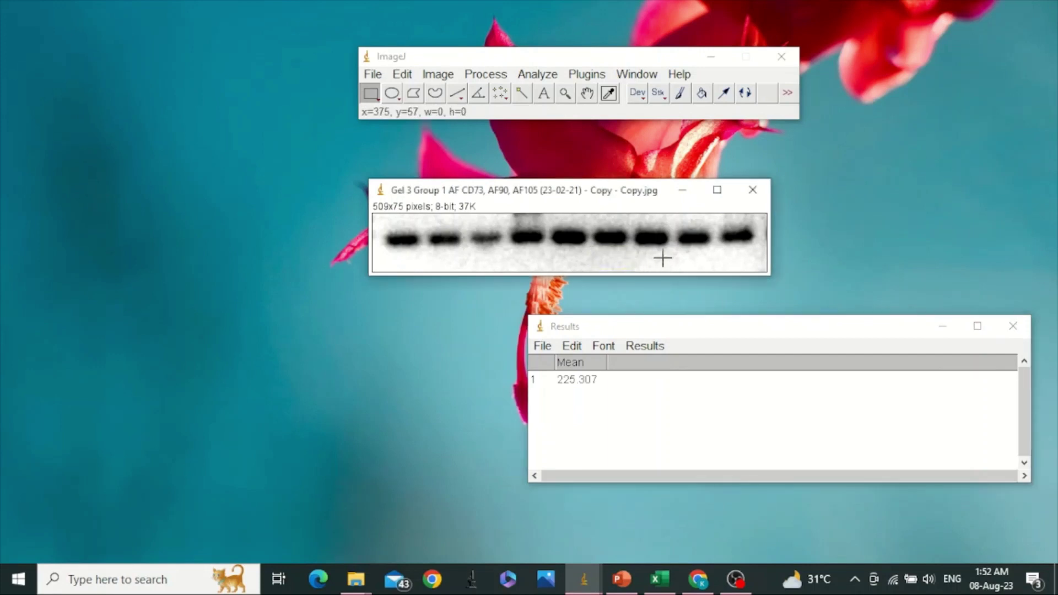
Step: Subtract background with a rolling-ball radius of 225.307, keeping the Results table open
click(485, 75)
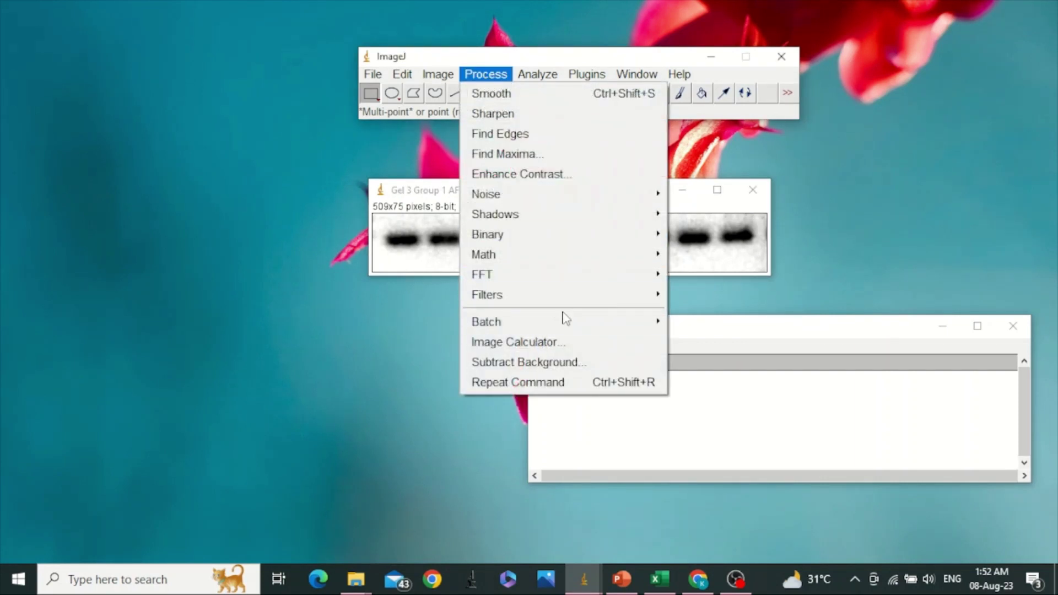
click(591, 363)
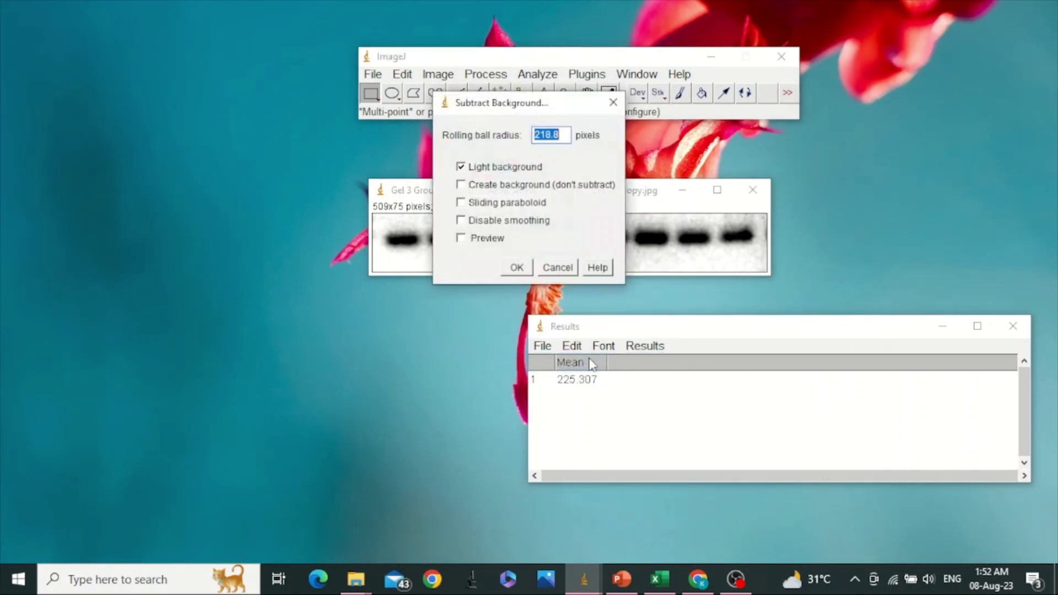
drag(507, 109, 831, 133)
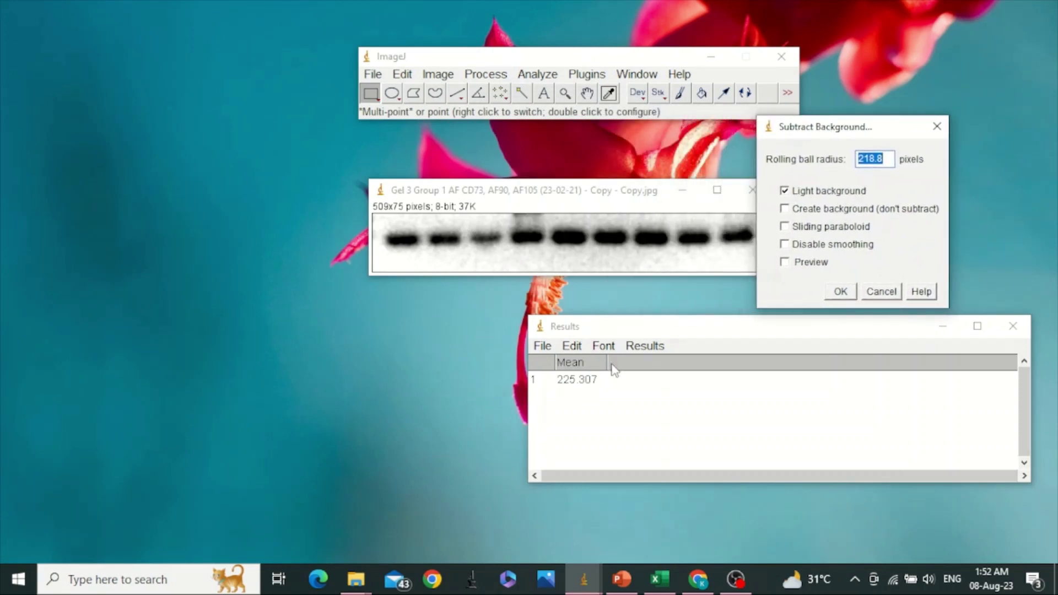
click(889, 161)
key(BackSpace)
key(BackSpace)
key(BackSpace)
key(BackSpace)
key(BackSpace)
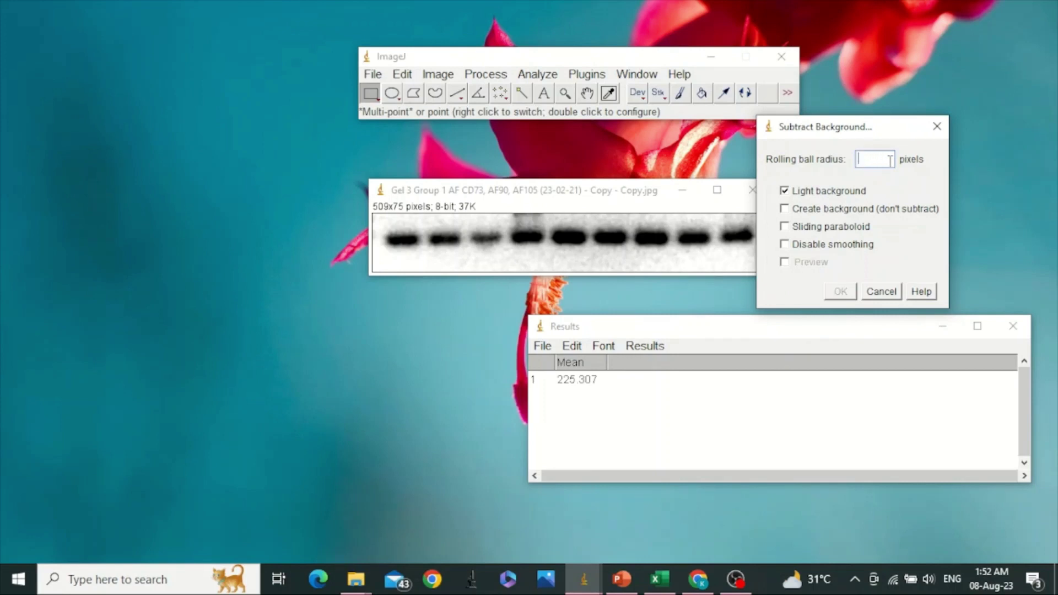
text(225.307)
click(840, 293)
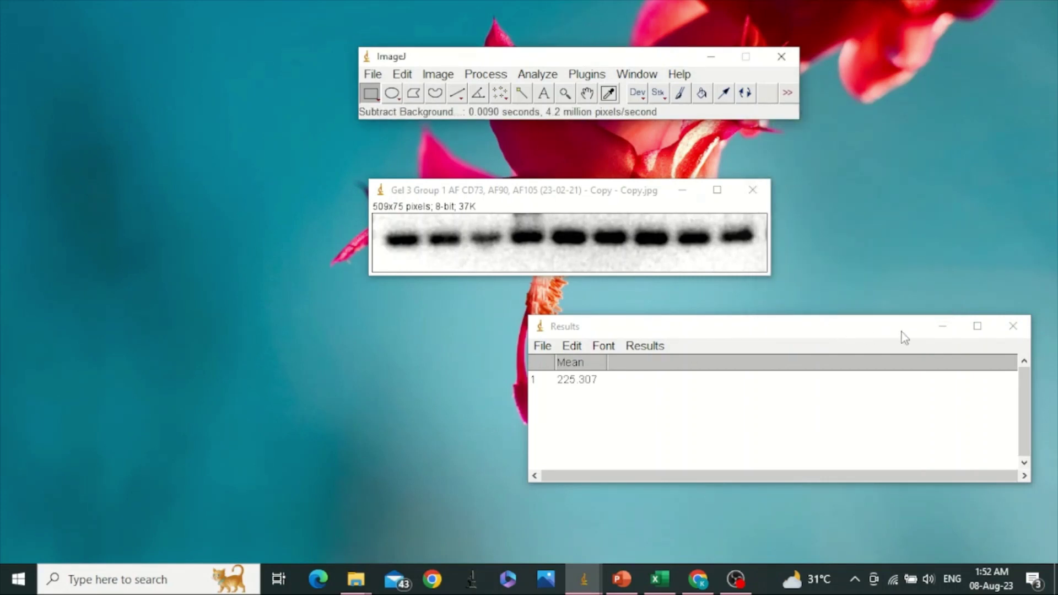
click(1013, 326)
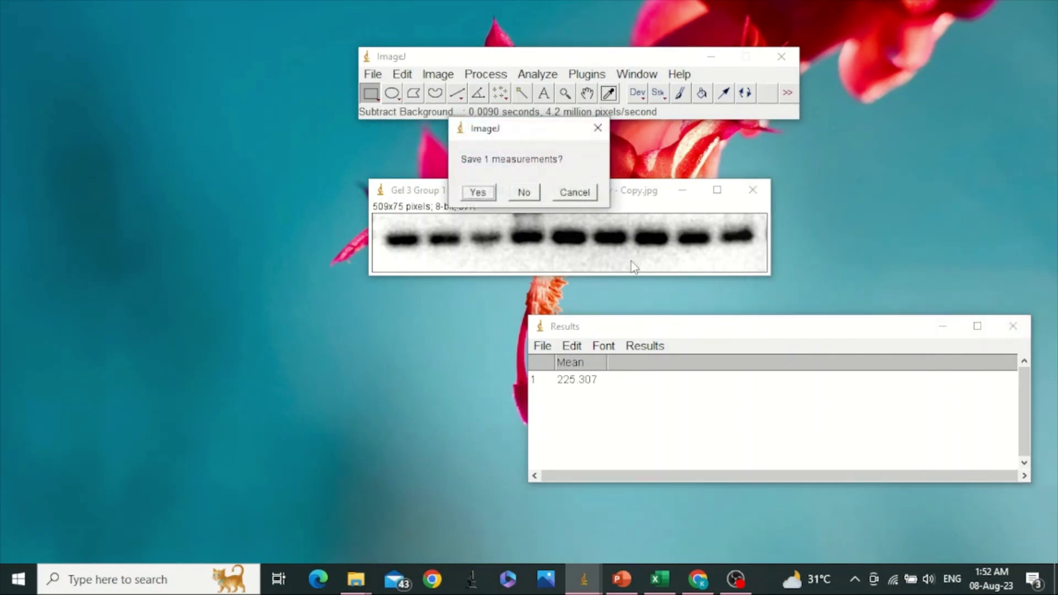
click(585, 194)
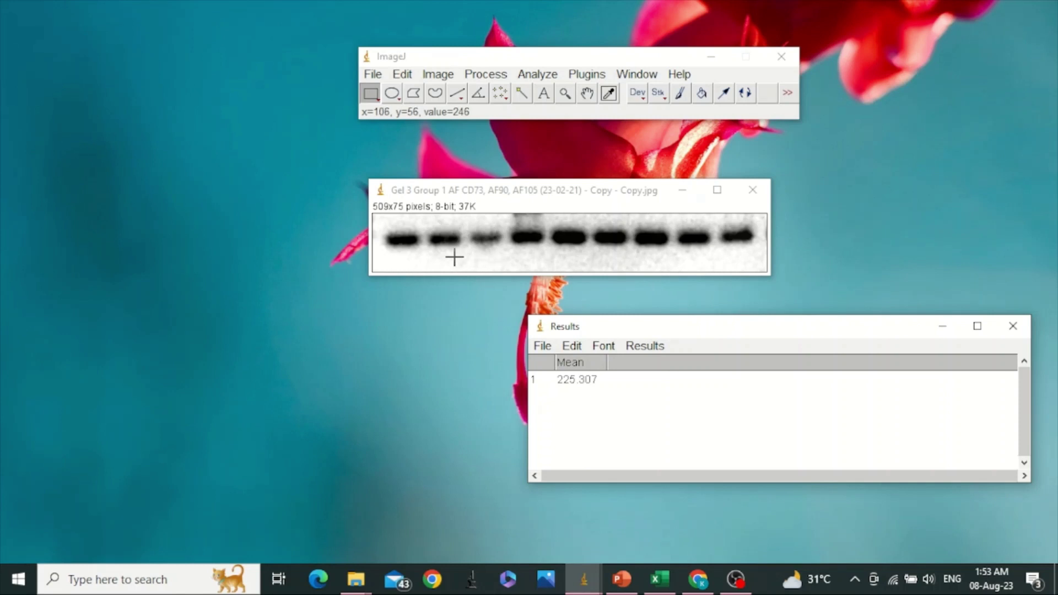
click(437, 74)
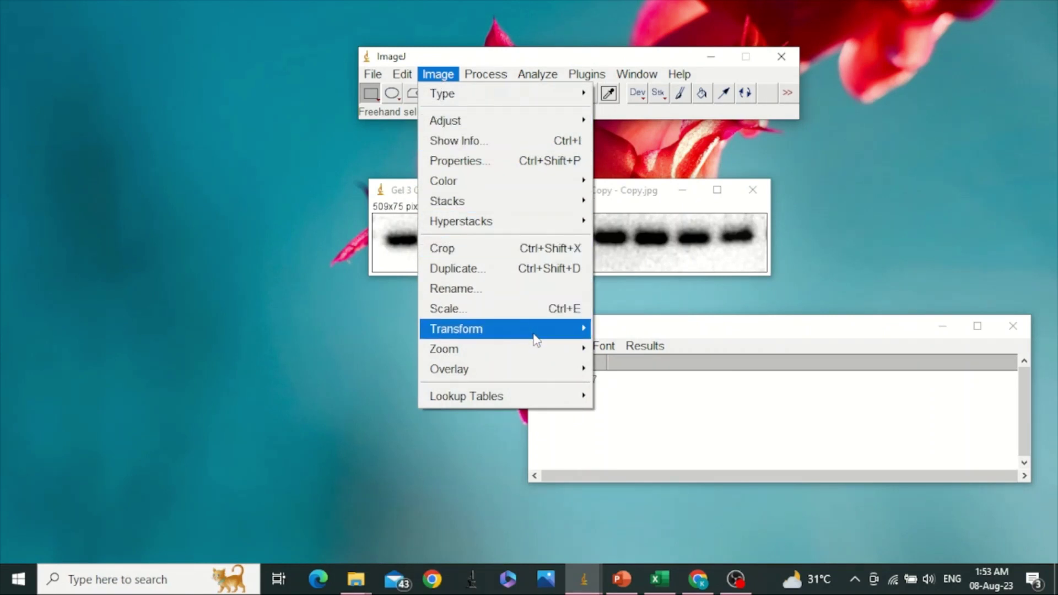
mouse_move(538, 340)
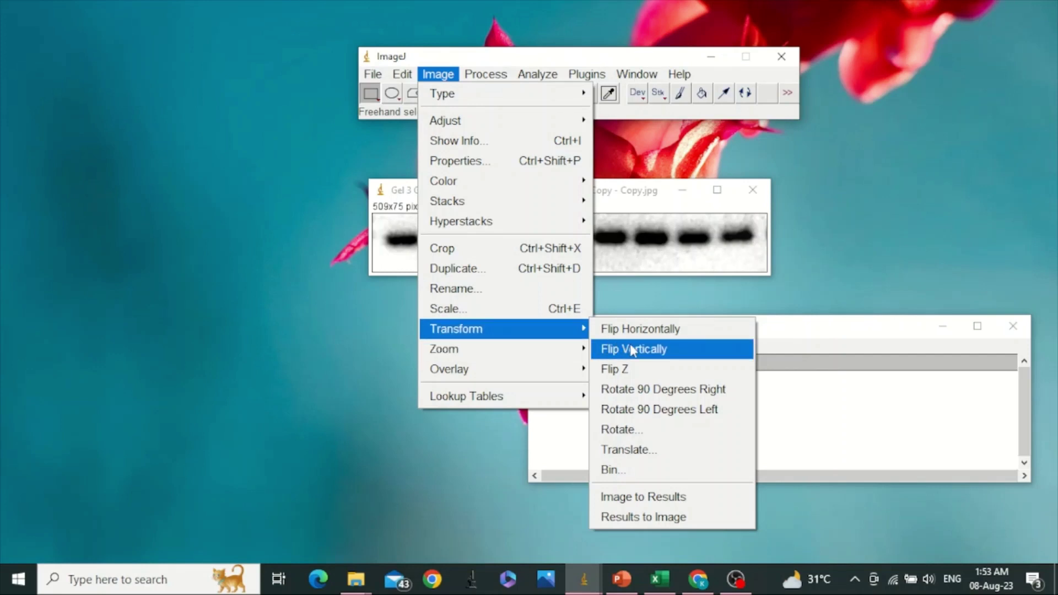
click(657, 437)
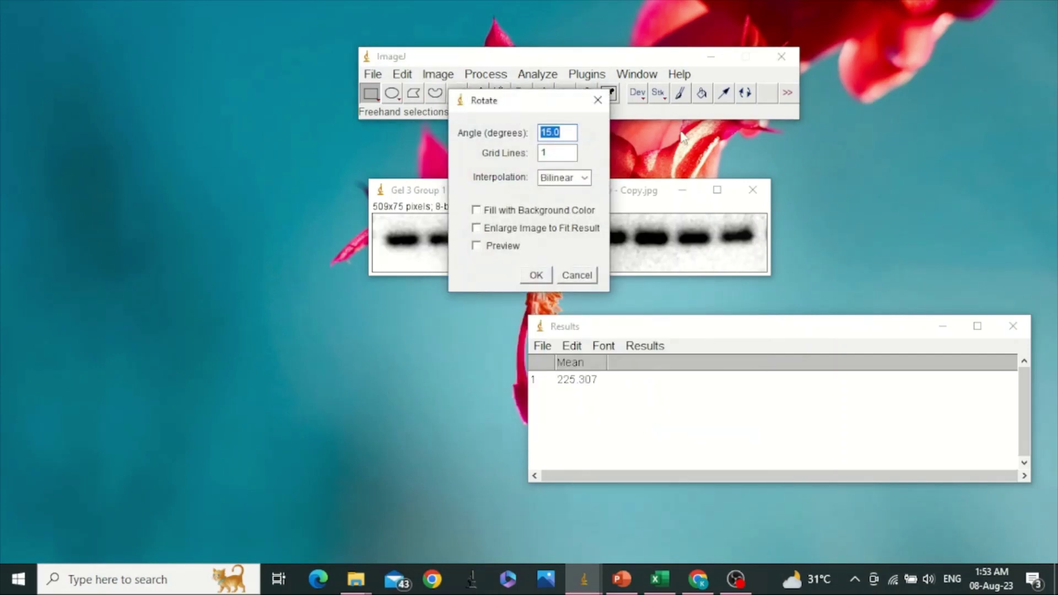
drag(548, 104, 878, 141)
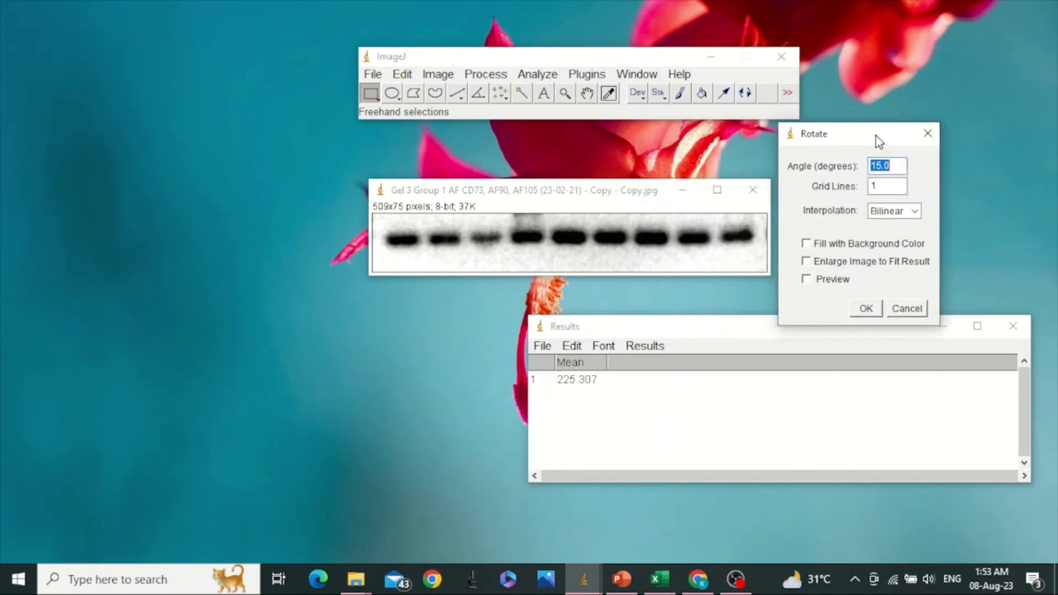
click(883, 165)
key(BackSpace)
key(BackSpace)
key(BackSpace)
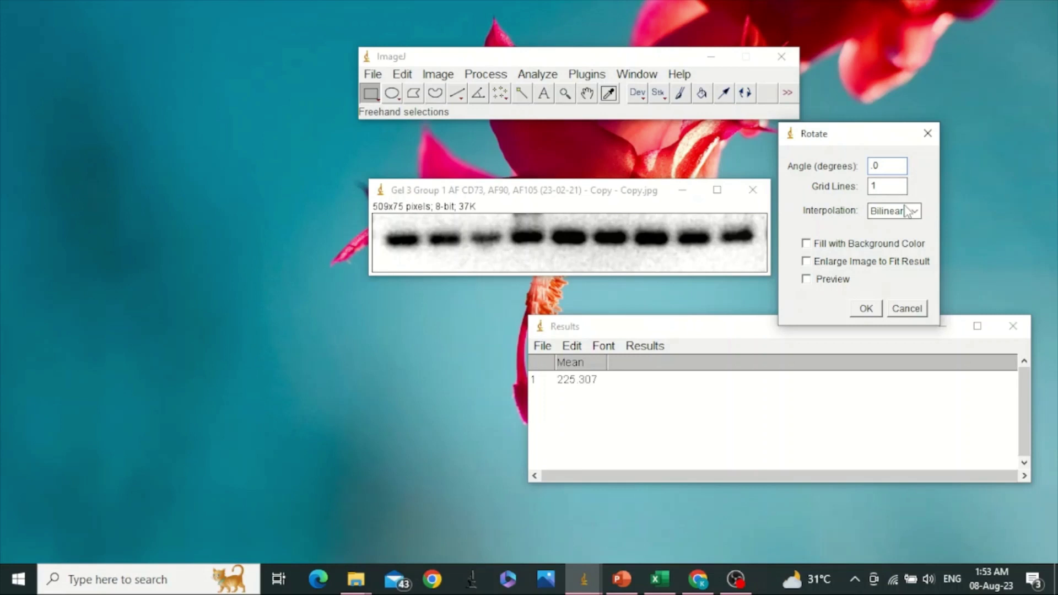
text(3.)
click(868, 308)
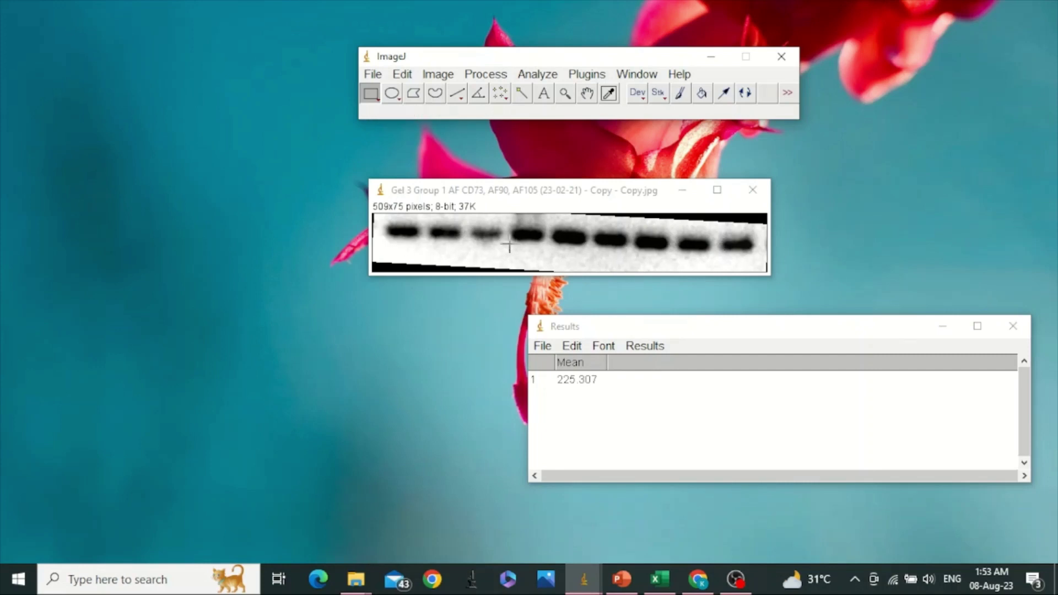
key(ctrl+z)
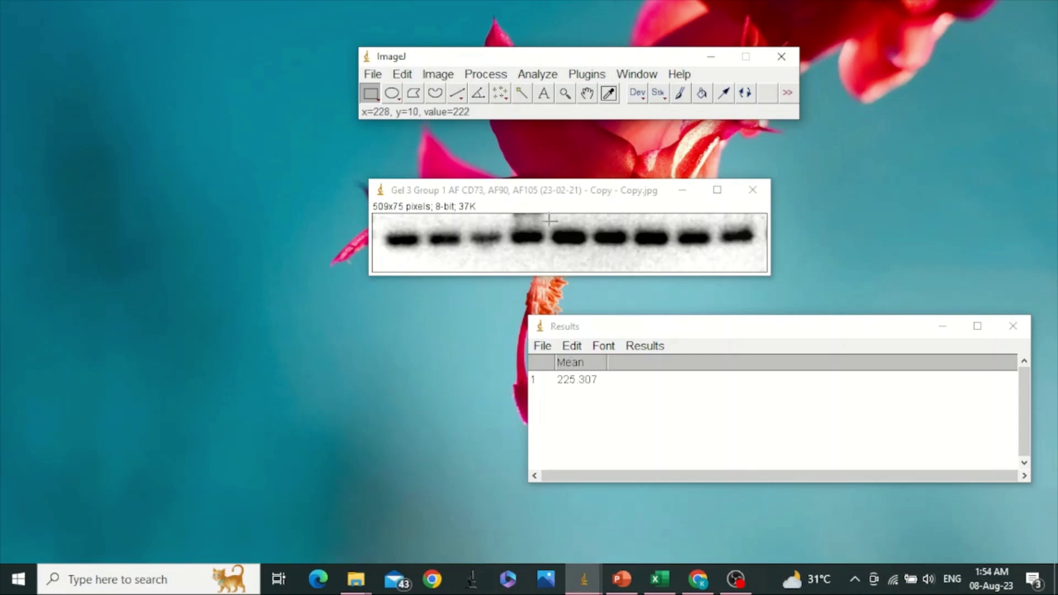
Step: Draw a rectangular lane box and position it over the first gel band
mouse_move(549, 221)
mouse_down()
mouse_move(588, 254)
mouse_move(570, 225)
mouse_up()
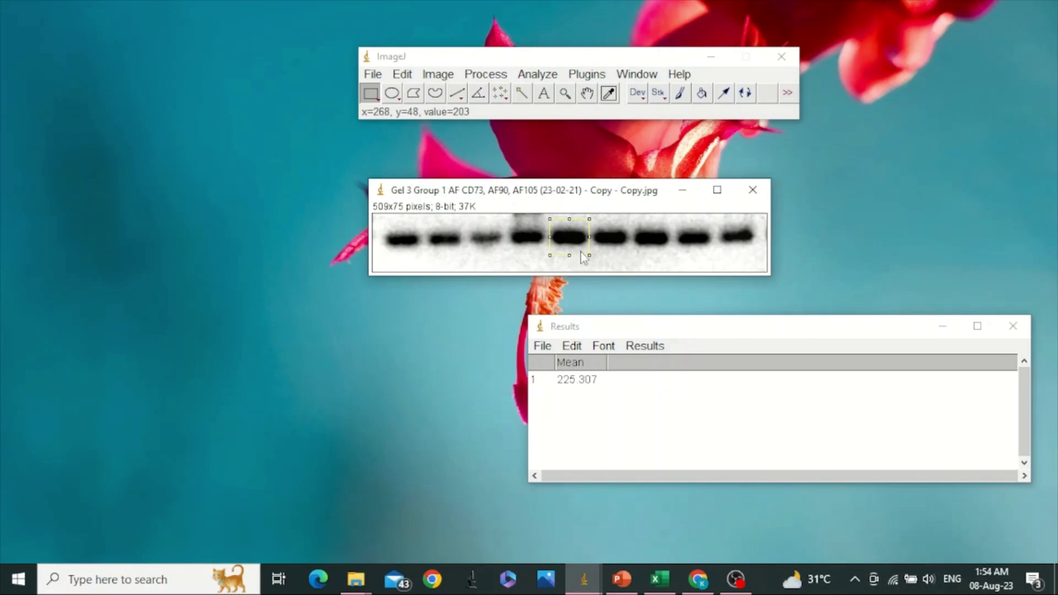
drag(580, 251, 414, 253)
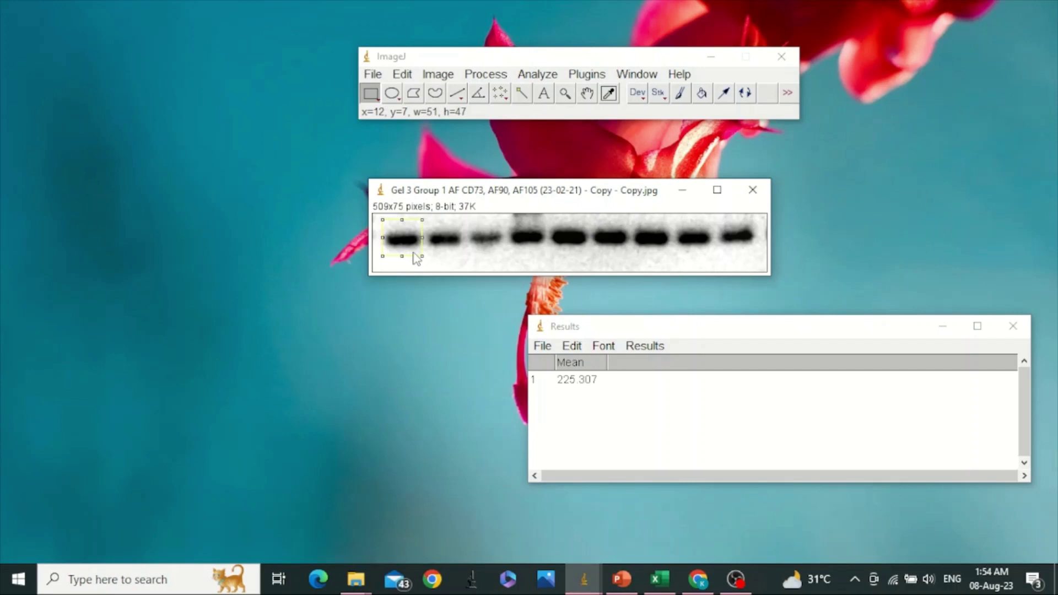
Step: Mark the first three bands as lanes 1, 2 and 3 via Analyze > Gels
click(537, 75)
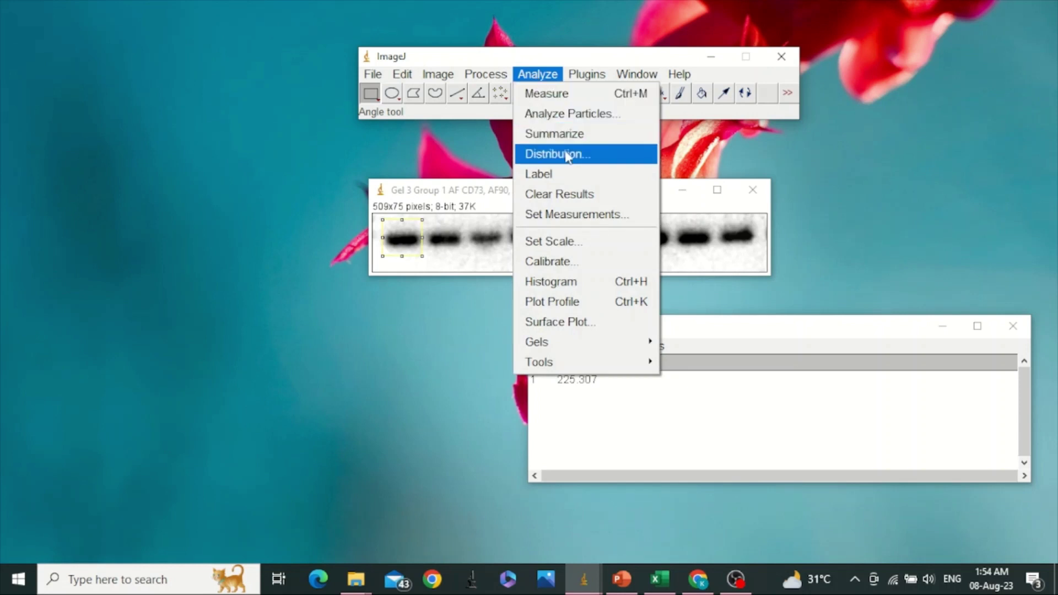
mouse_move(632, 349)
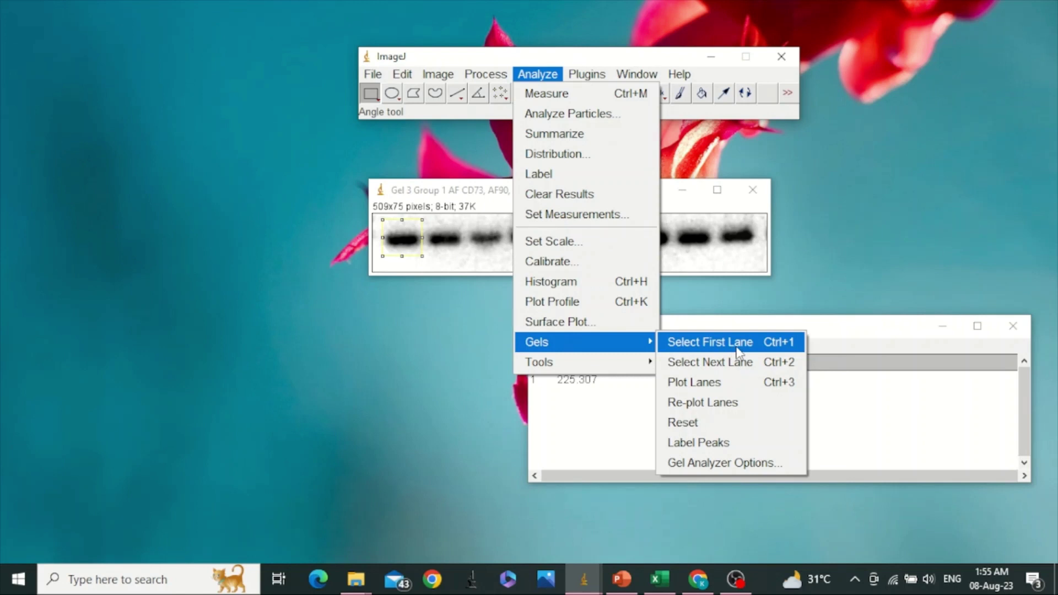
click(773, 351)
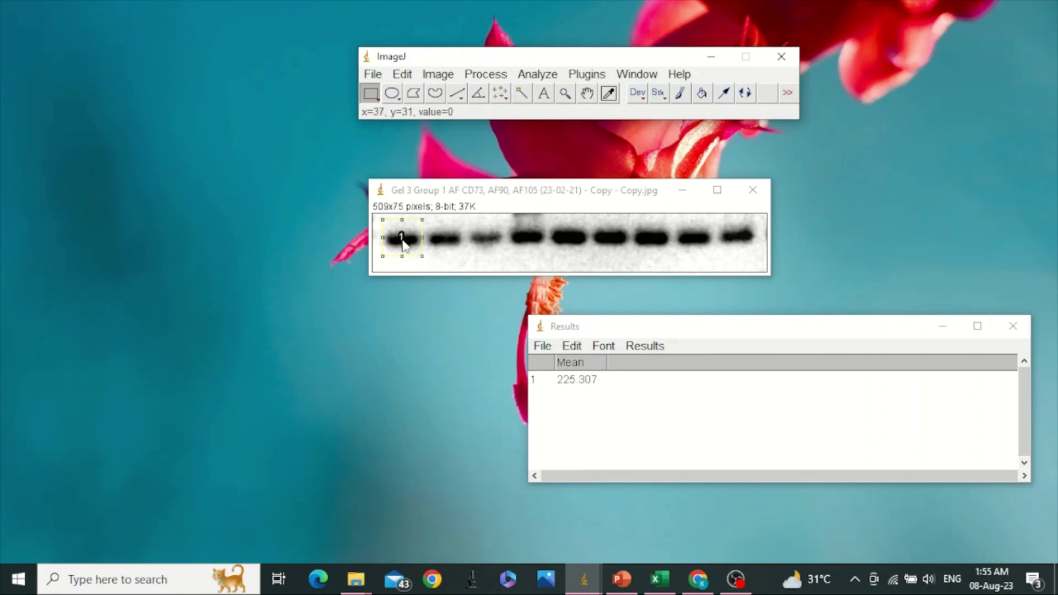
drag(404, 245, 458, 250)
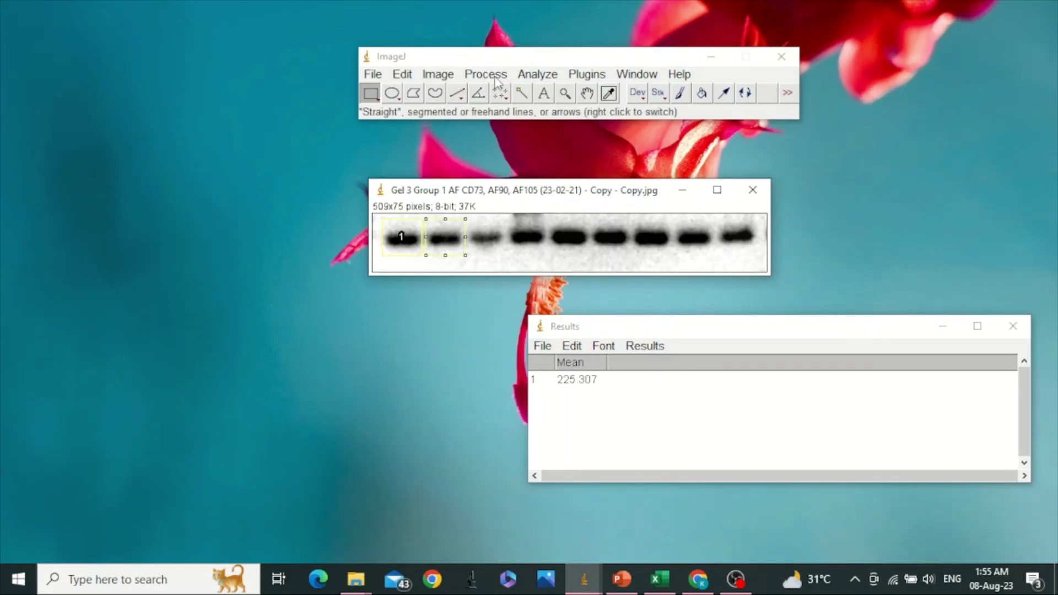
click(535, 77)
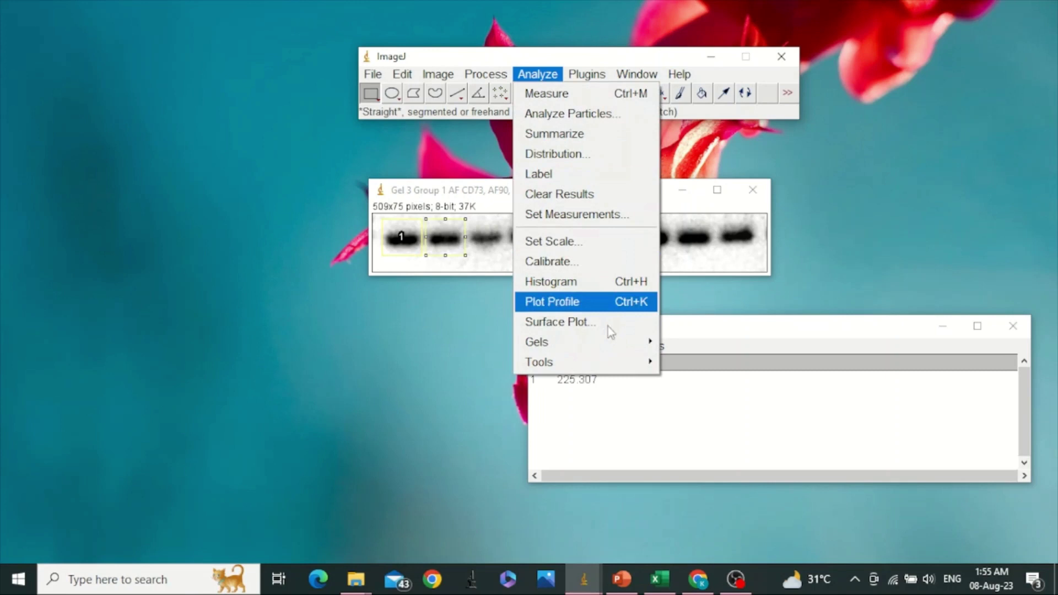
mouse_move(639, 342)
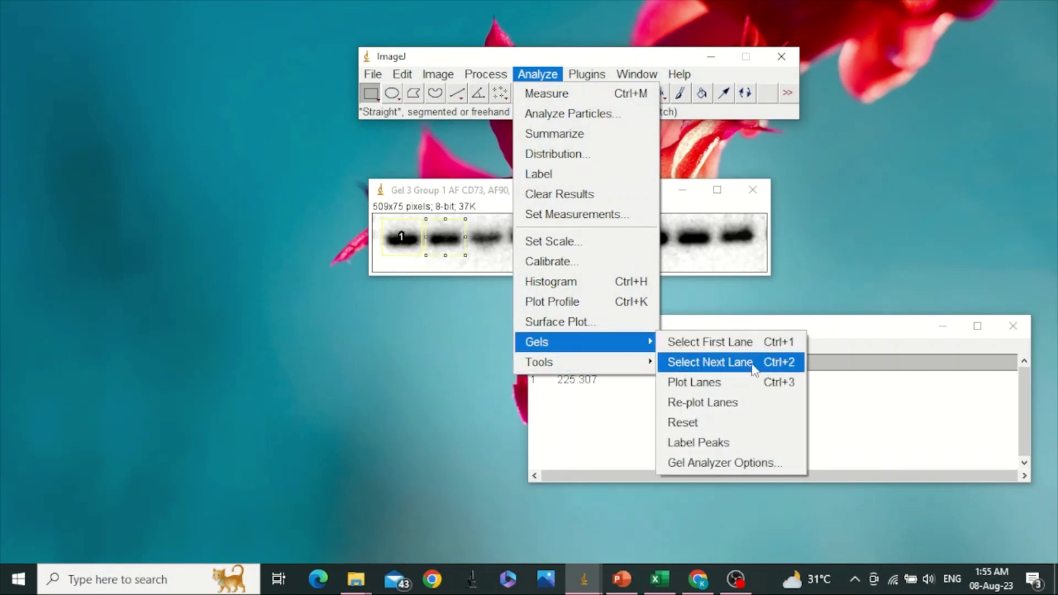
click(789, 368)
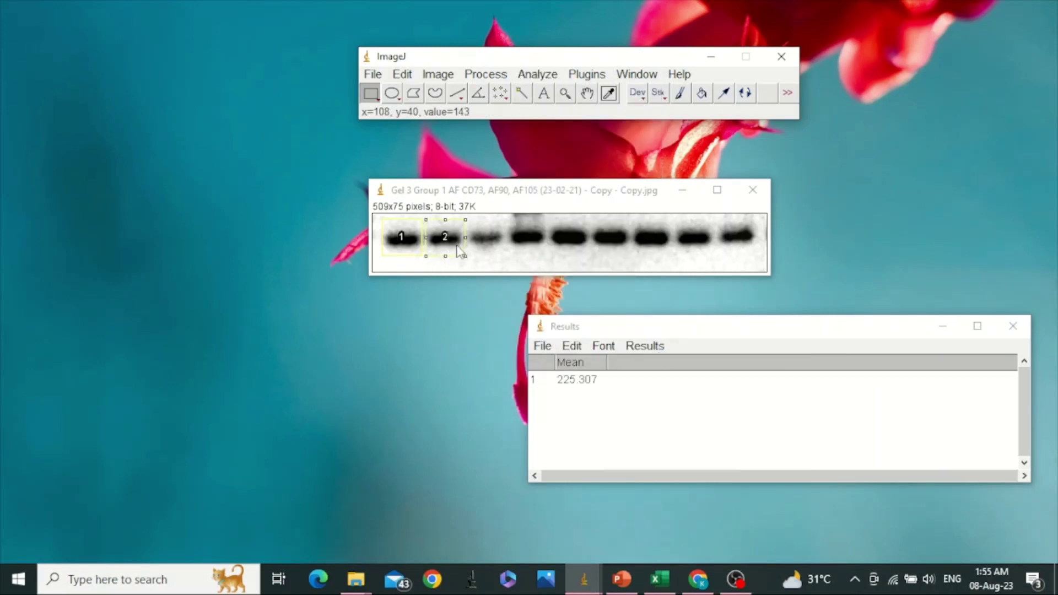
drag(465, 252, 498, 246)
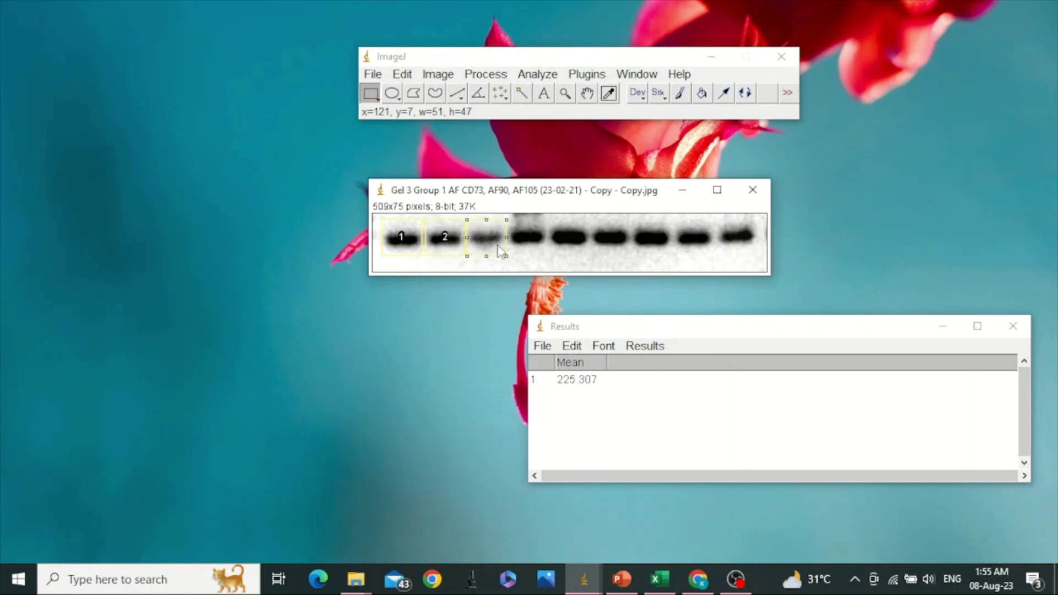
click(537, 74)
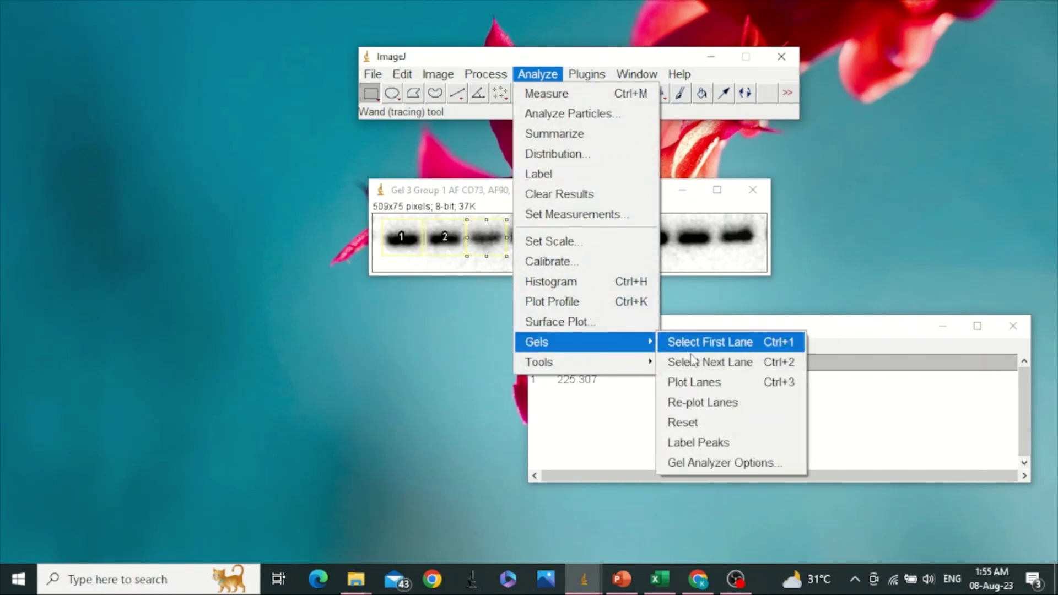
click(707, 363)
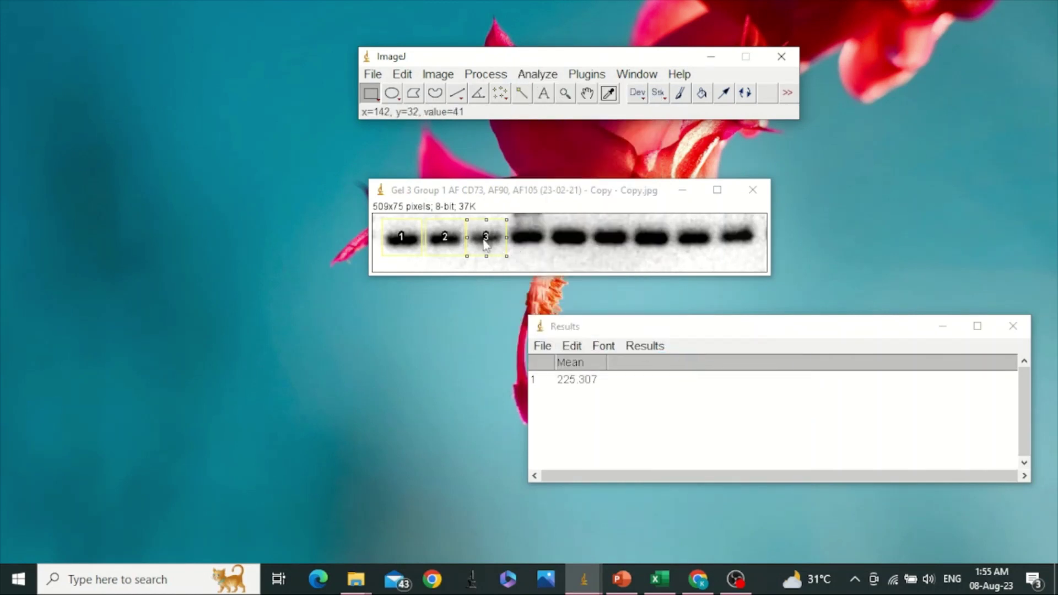
Step: Move the lane box across bands four to seven, marking each as the next lane
drag(489, 254, 530, 254)
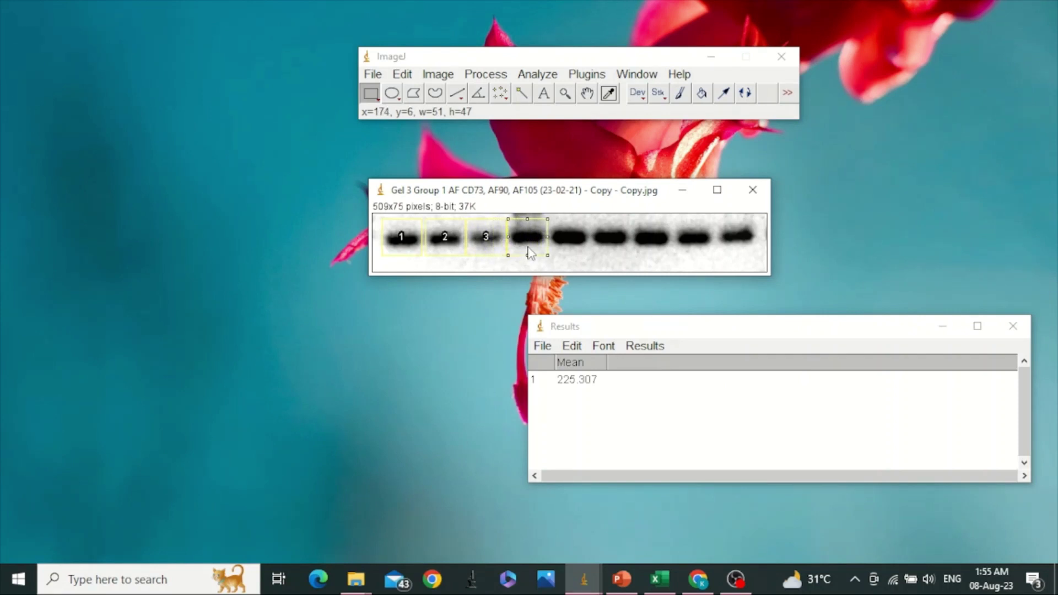
key(2)
drag(522, 241, 561, 240)
key(2)
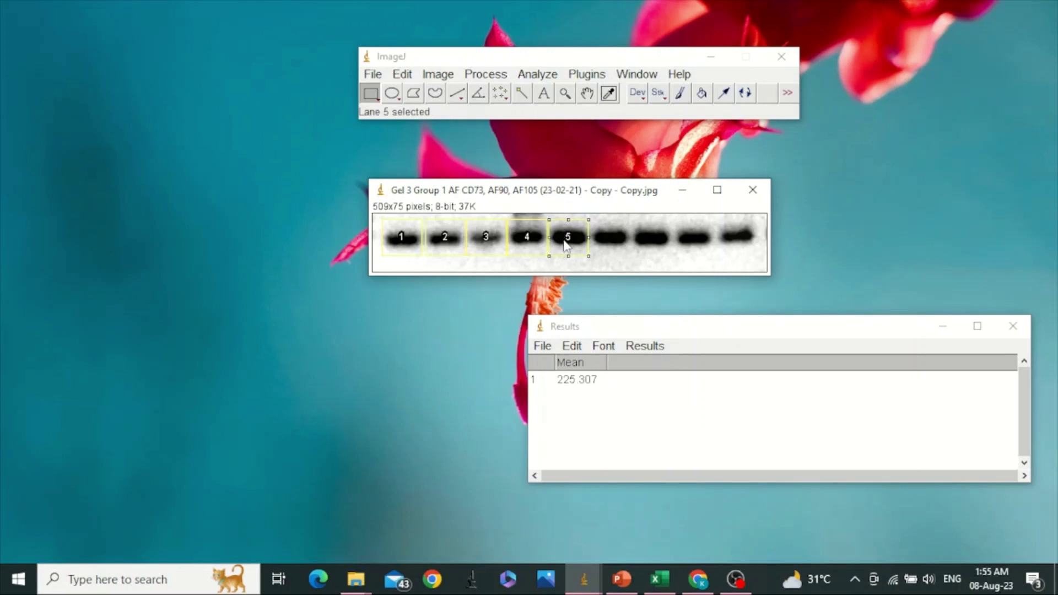
drag(567, 243, 616, 249)
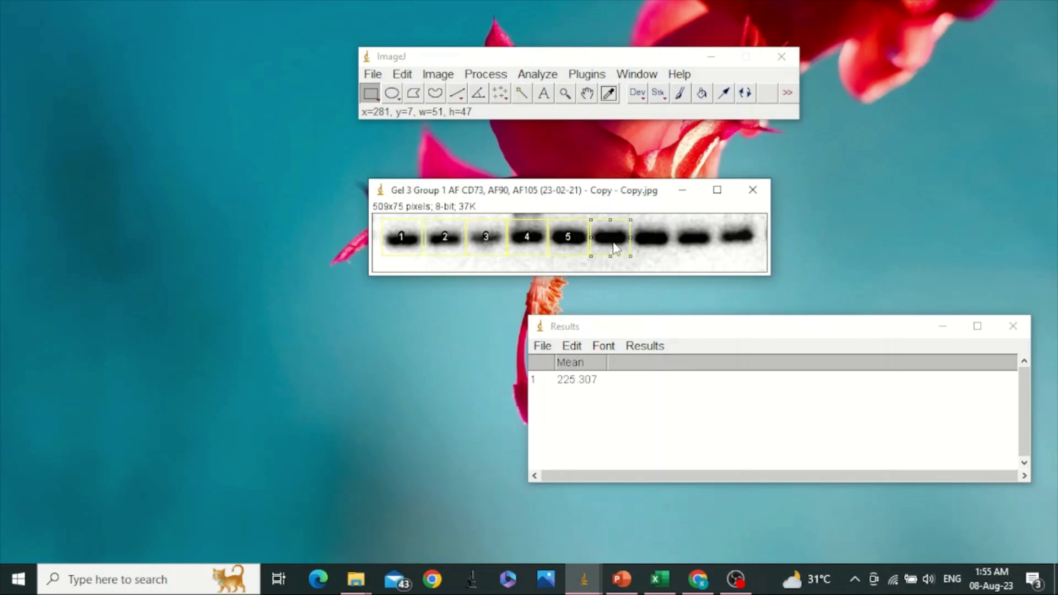
key(2)
drag(618, 248, 749, 251)
key(2)
key(2)
key(2)
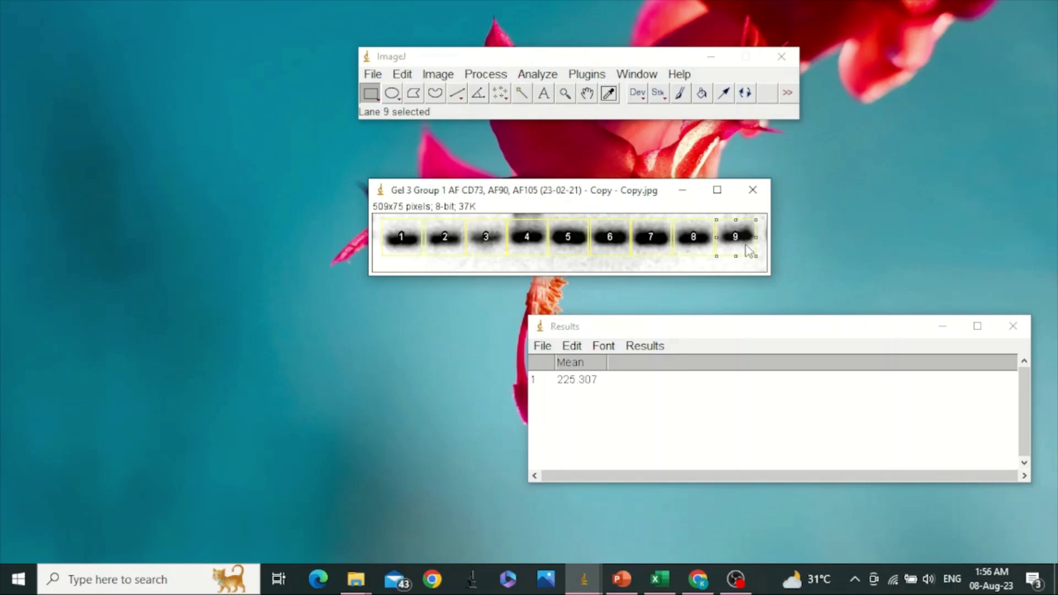
Step: Plot the profiles of all marked lanes and place the plot window left of the gel
click(537, 74)
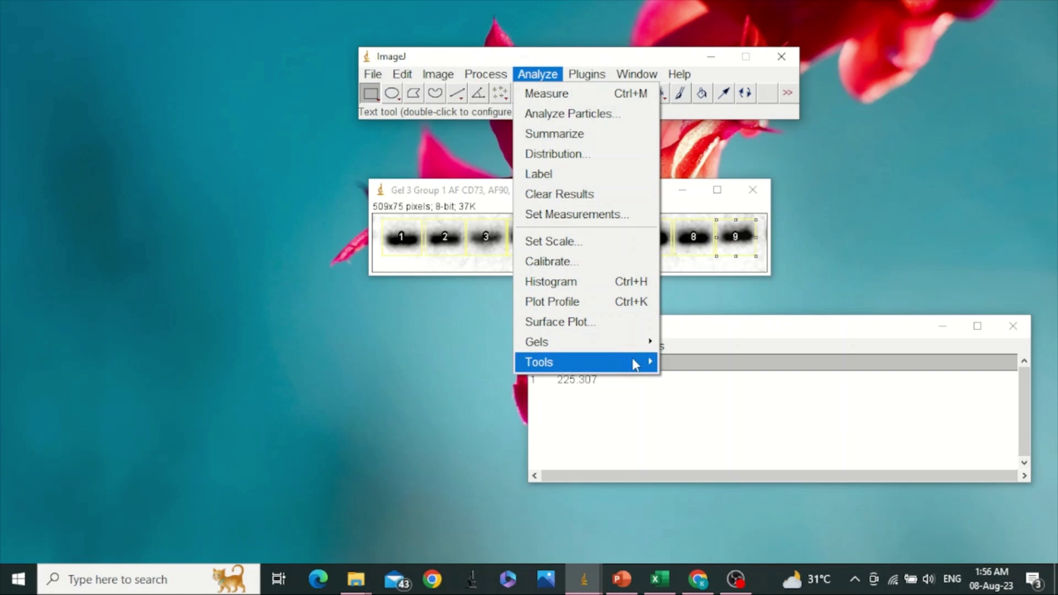
mouse_move(648, 345)
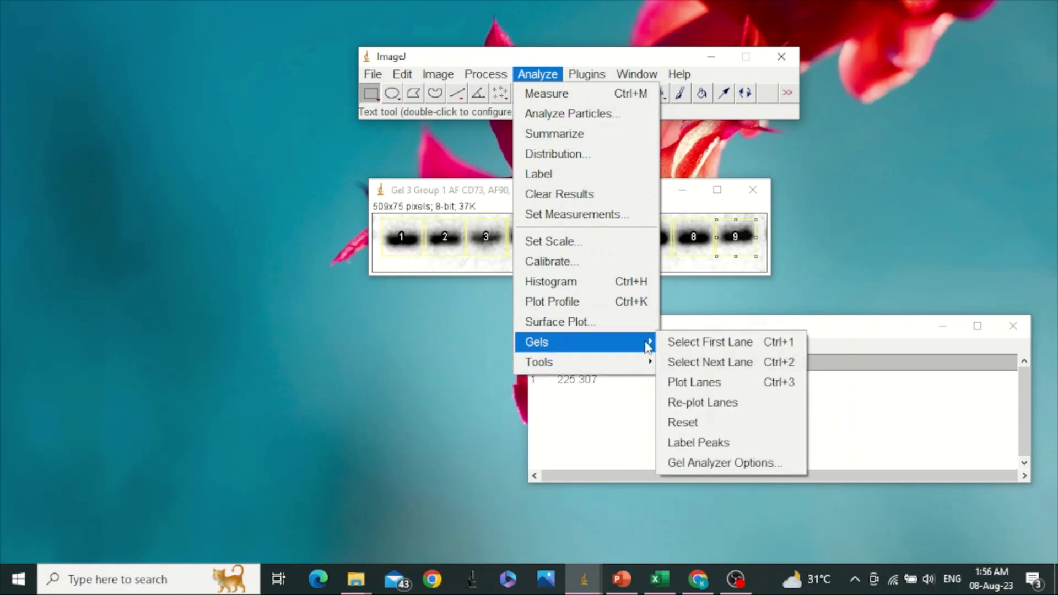
click(740, 387)
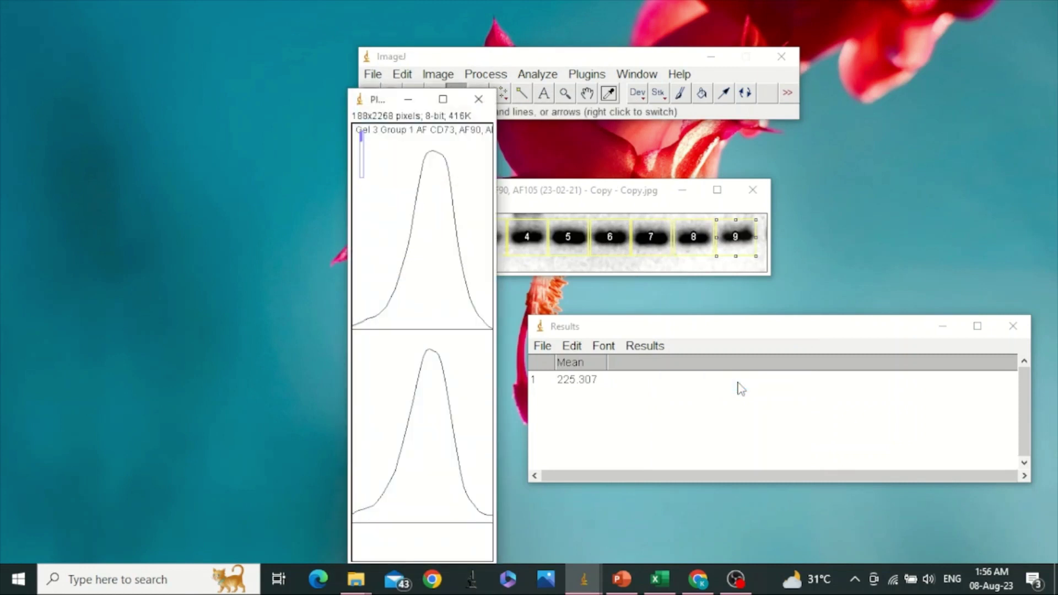
drag(380, 106, 134, 46)
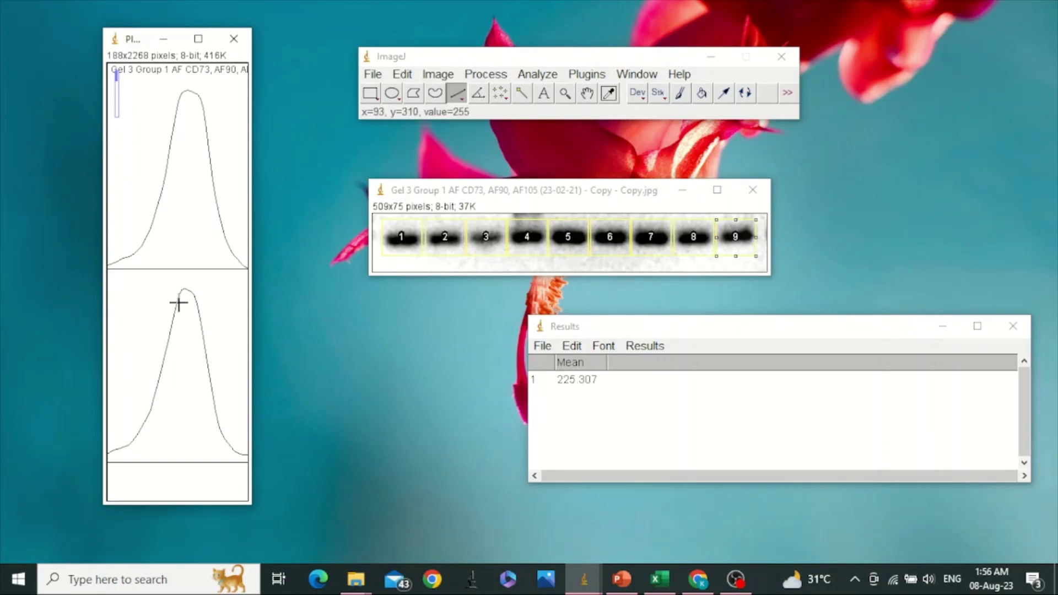
scroll(178, 302, down, 5)
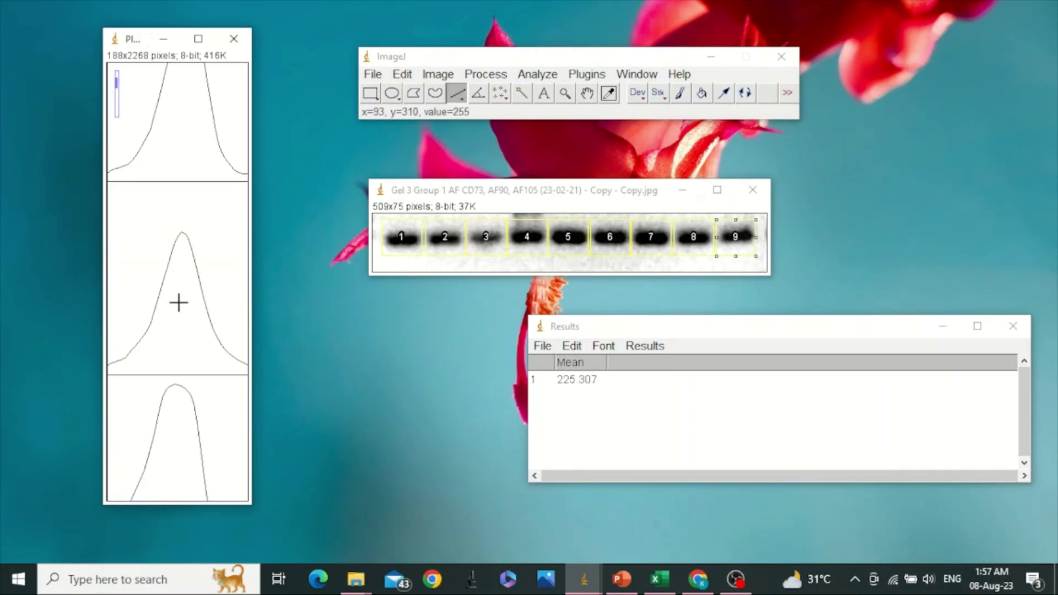
scroll(178, 302, down, 5)
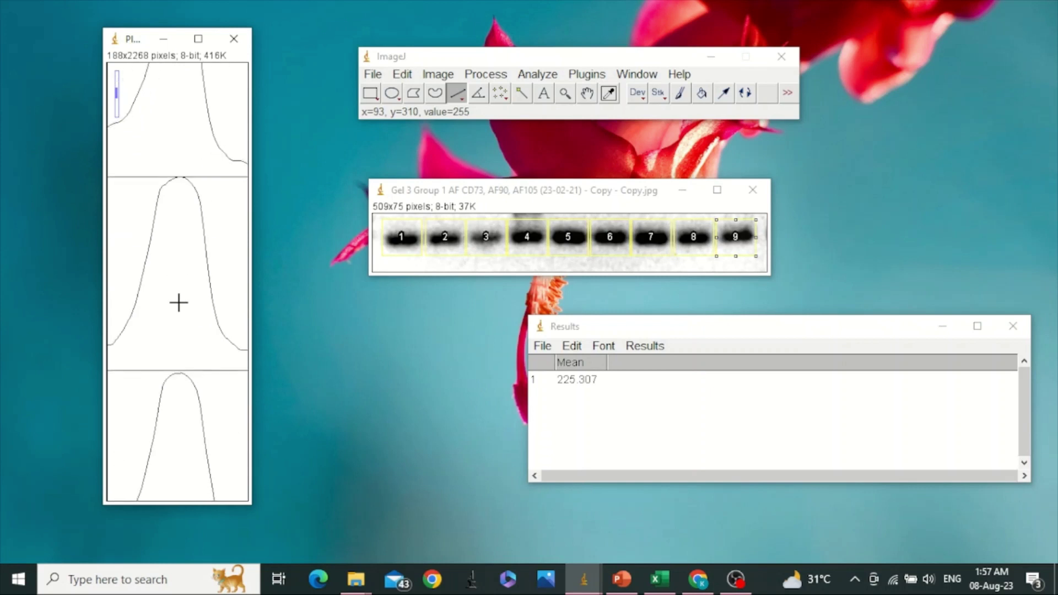
scroll(178, 303, down, 5)
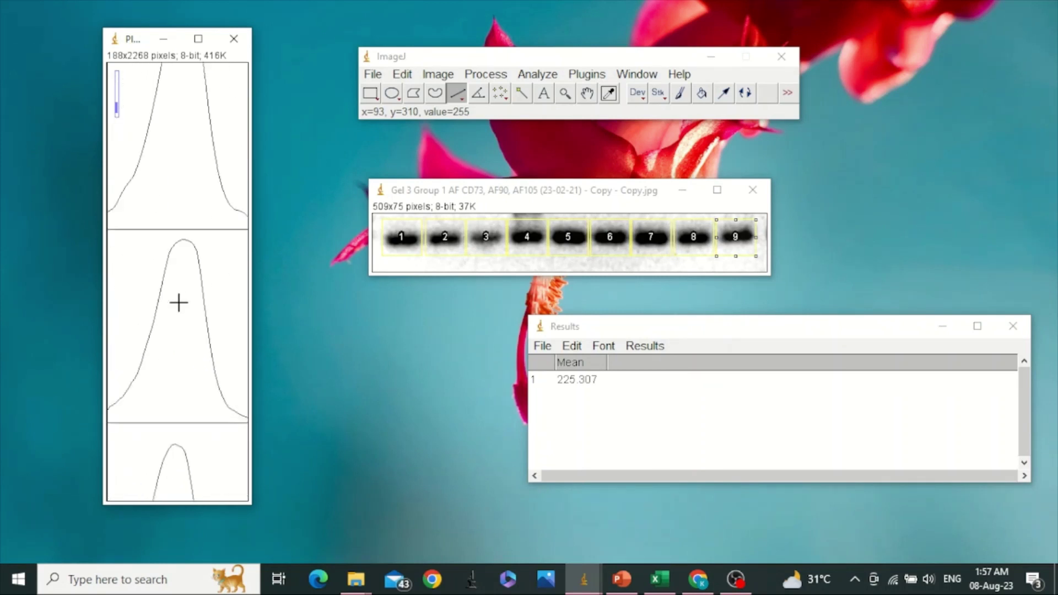
scroll(178, 302, down, 2)
scroll(178, 302, up, 5)
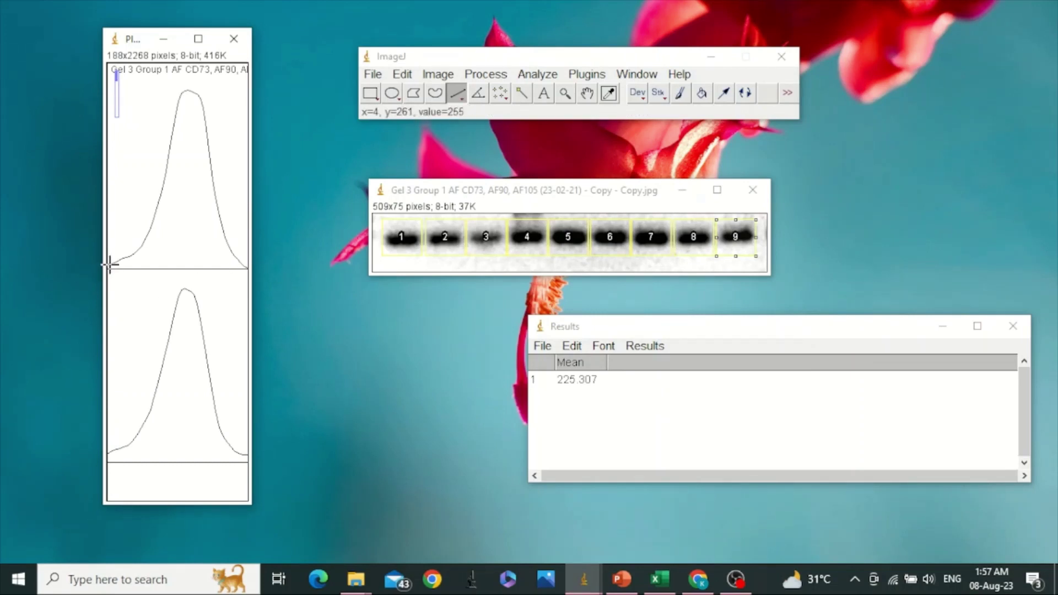
Step: Draw straight baselines under the first four lane peaks
drag(109, 266, 246, 268)
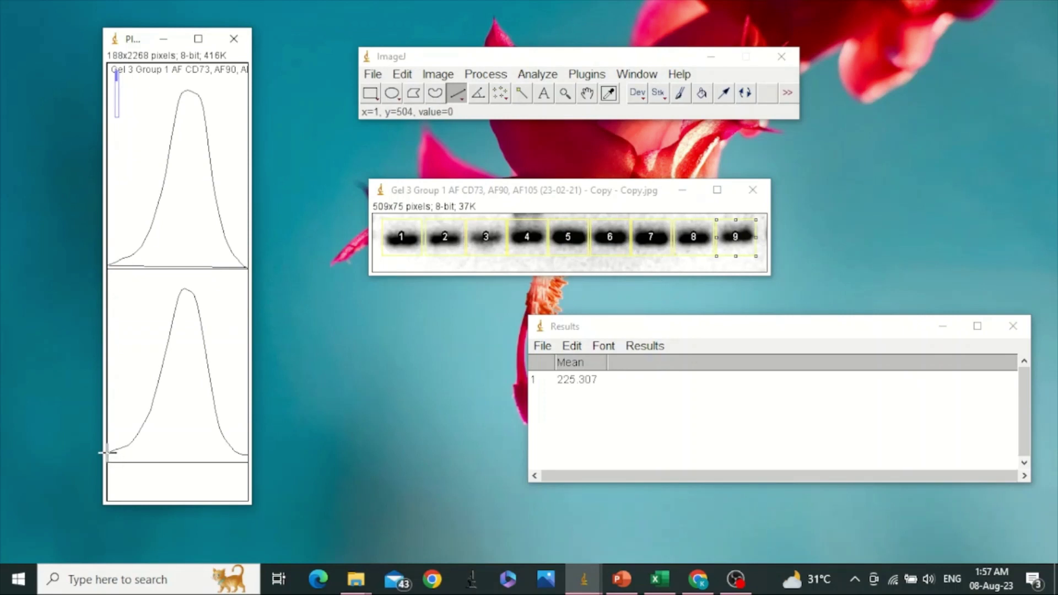
drag(107, 453, 242, 454)
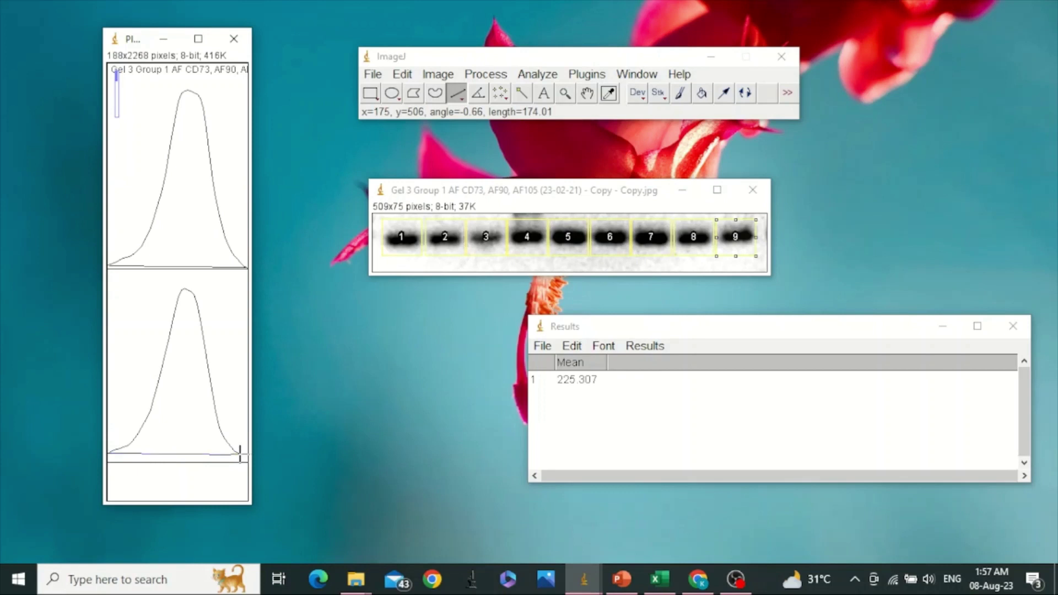
scroll(240, 454, down, 5)
scroll(239, 454, down, 8)
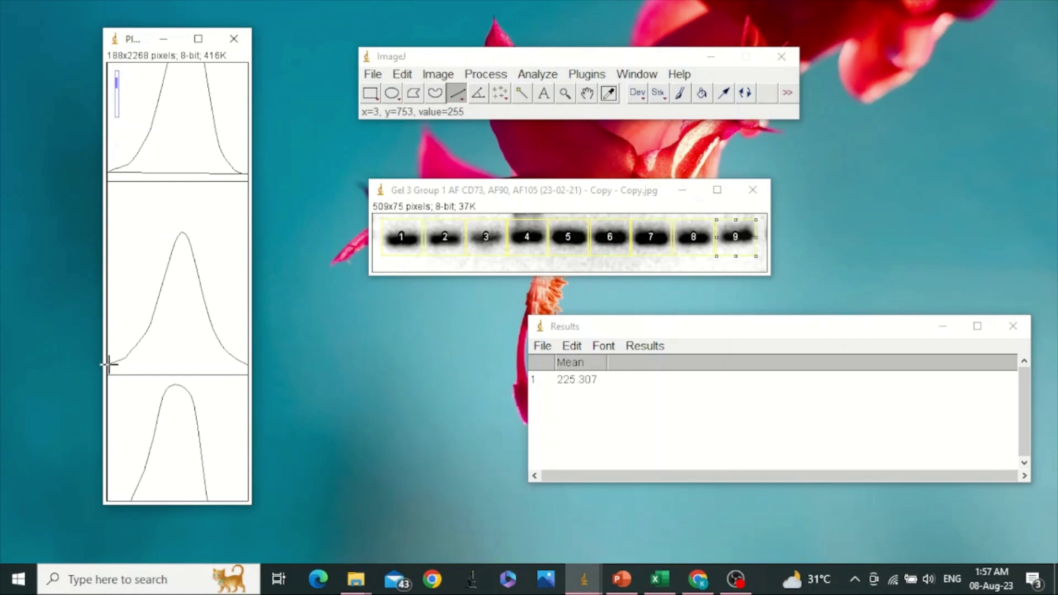
drag(109, 364, 247, 364)
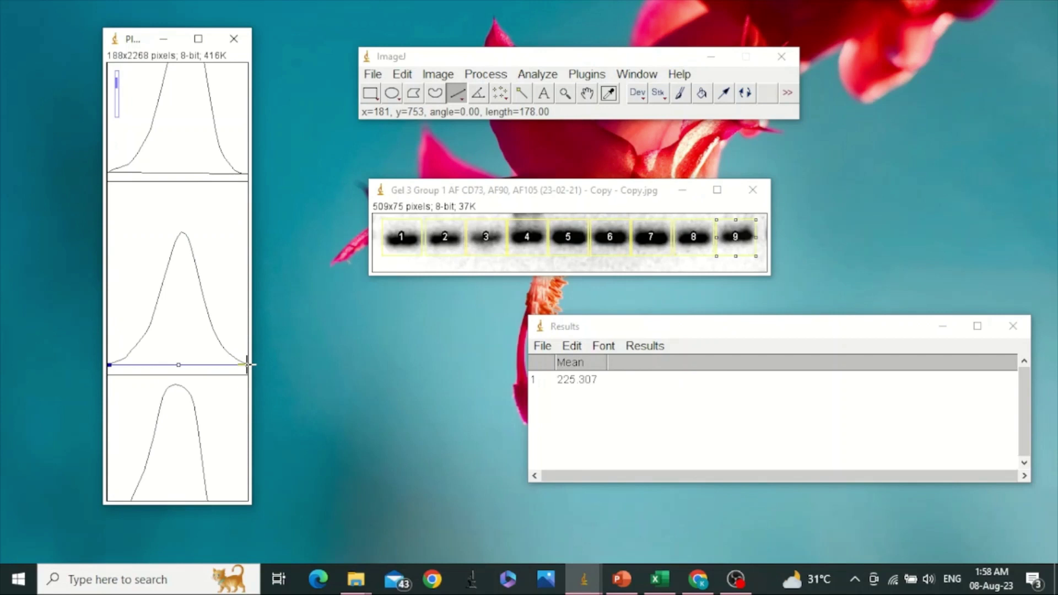
scroll(200, 419, down, 5)
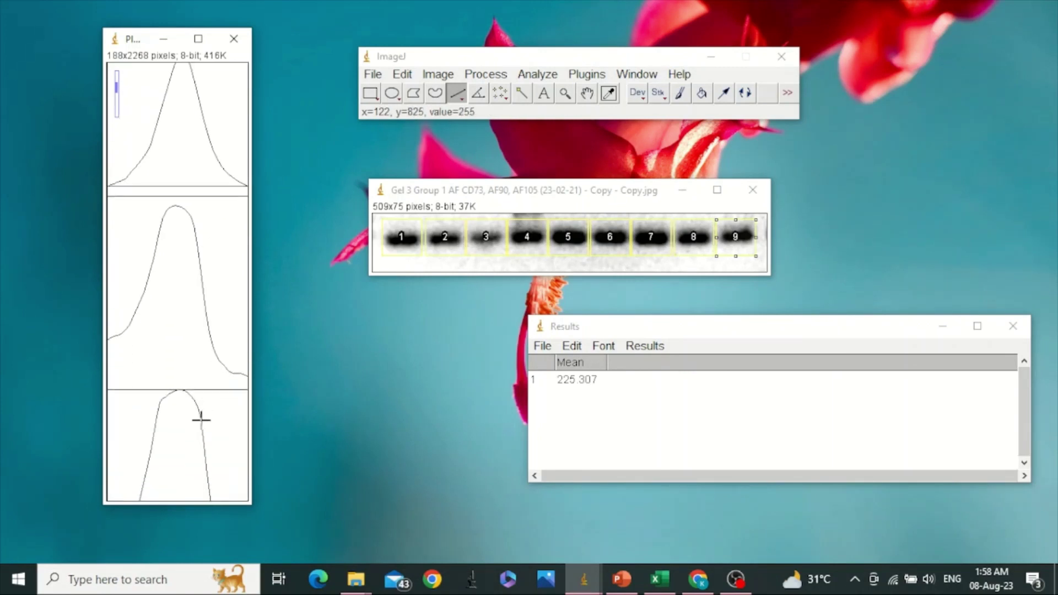
scroll(201, 418, down, 1)
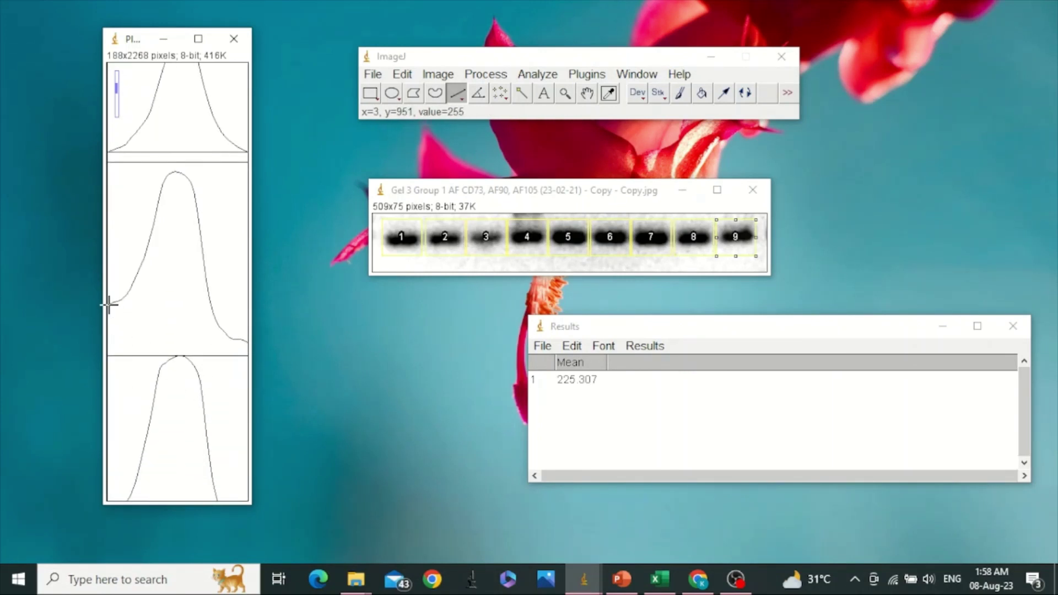
drag(109, 304, 231, 339)
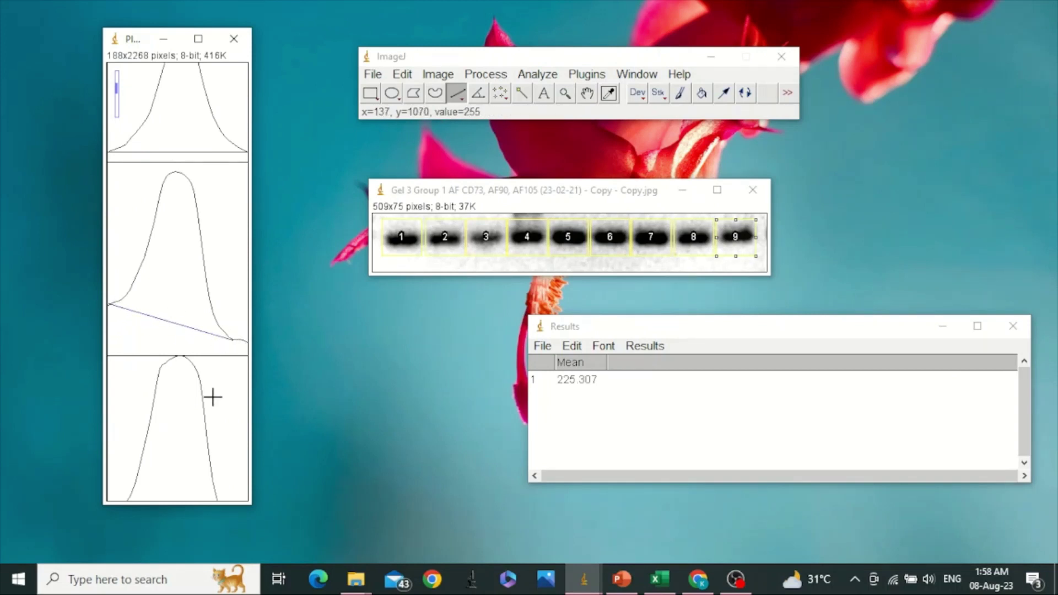
Step: Draw baselines under the remaining peaks, snapping the last baseline's end onto its tail
scroll(212, 396, down, 2)
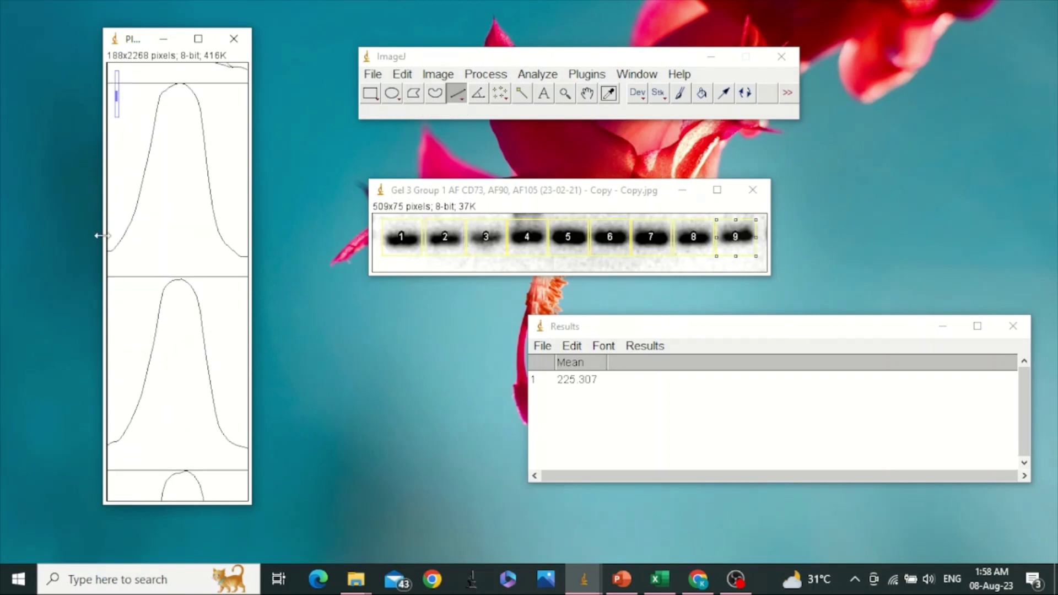
drag(111, 251, 241, 256)
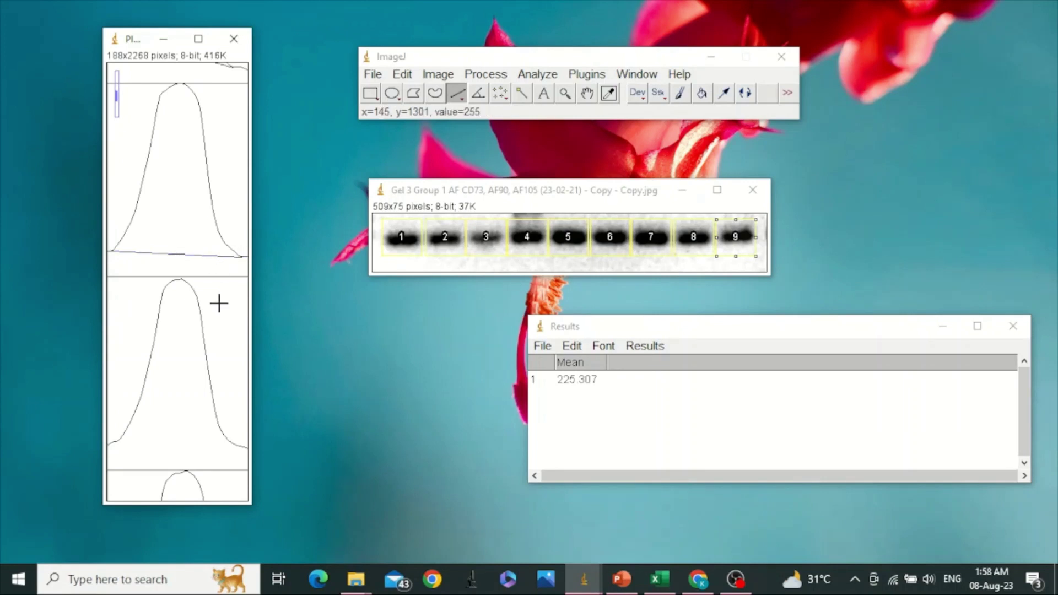
scroll(217, 302, down, 3)
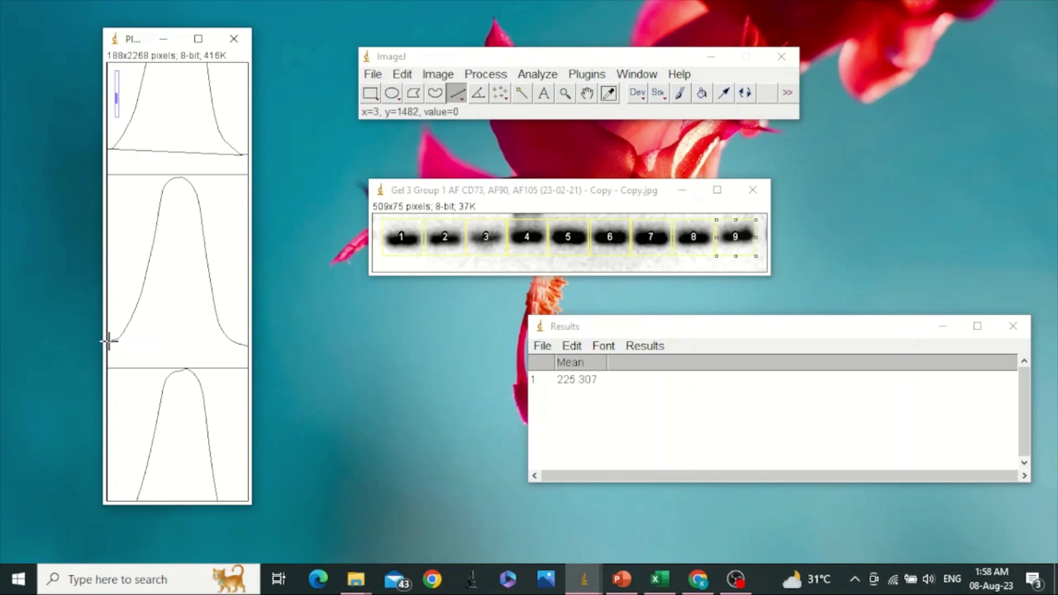
drag(109, 341, 236, 341)
scroll(170, 406, up, 2)
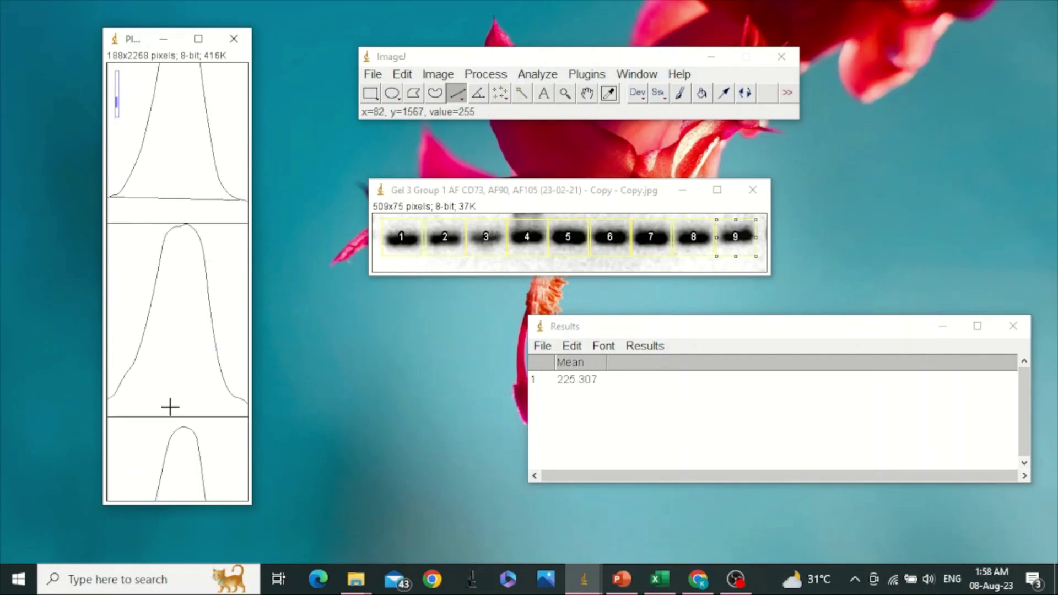
scroll(169, 406, down, 5)
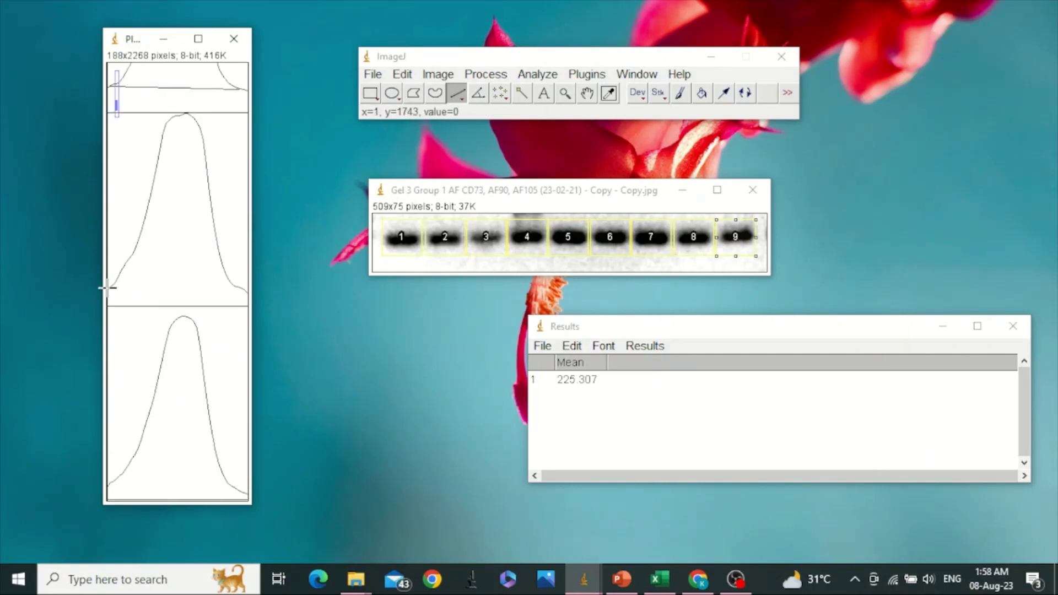
drag(108, 288, 245, 293)
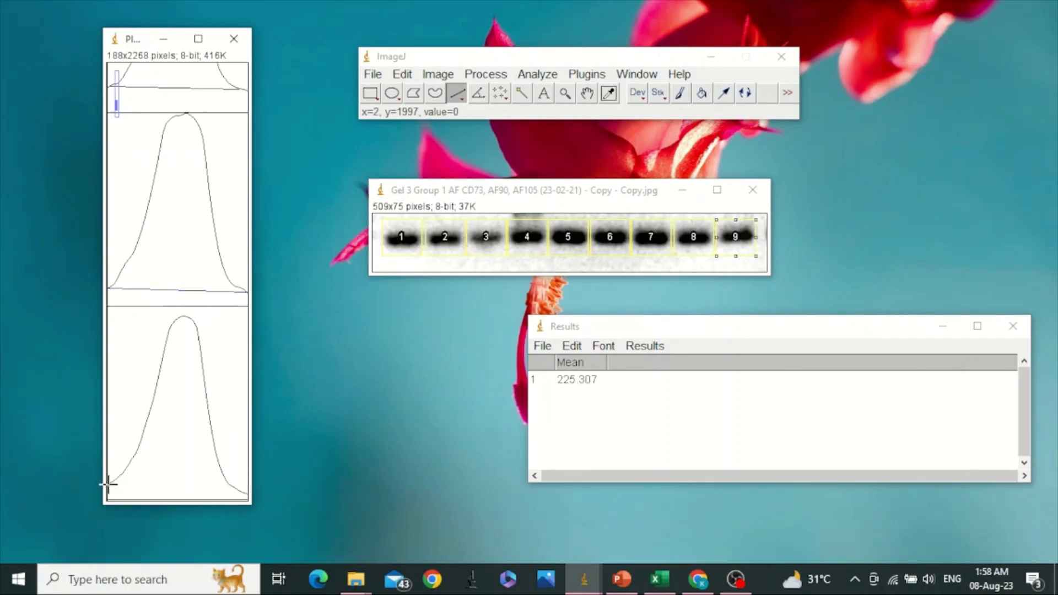
drag(108, 485, 243, 493)
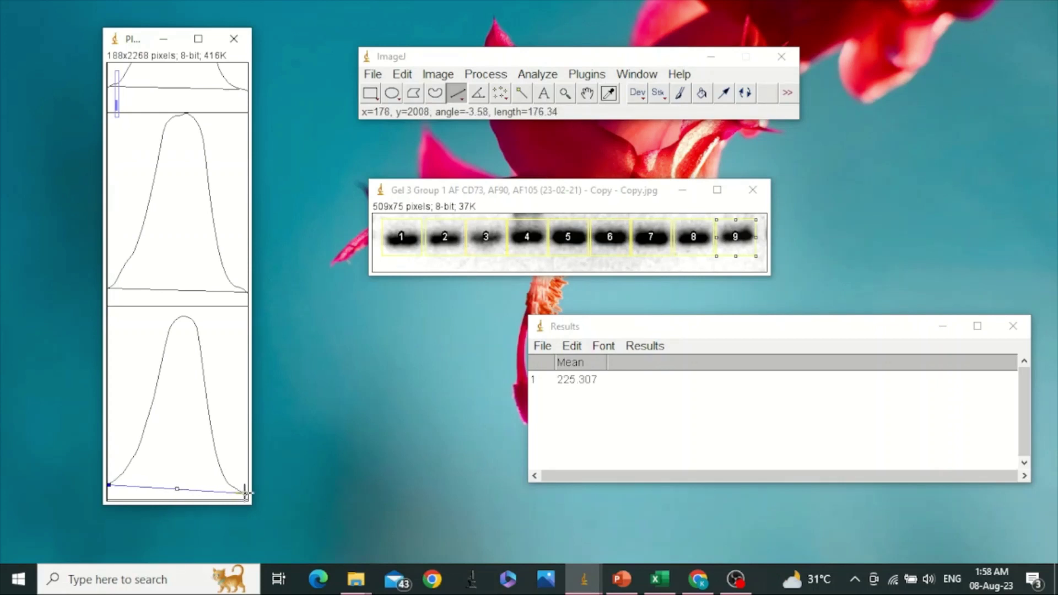
drag(245, 492, 245, 491)
scroll(192, 365, up, 10)
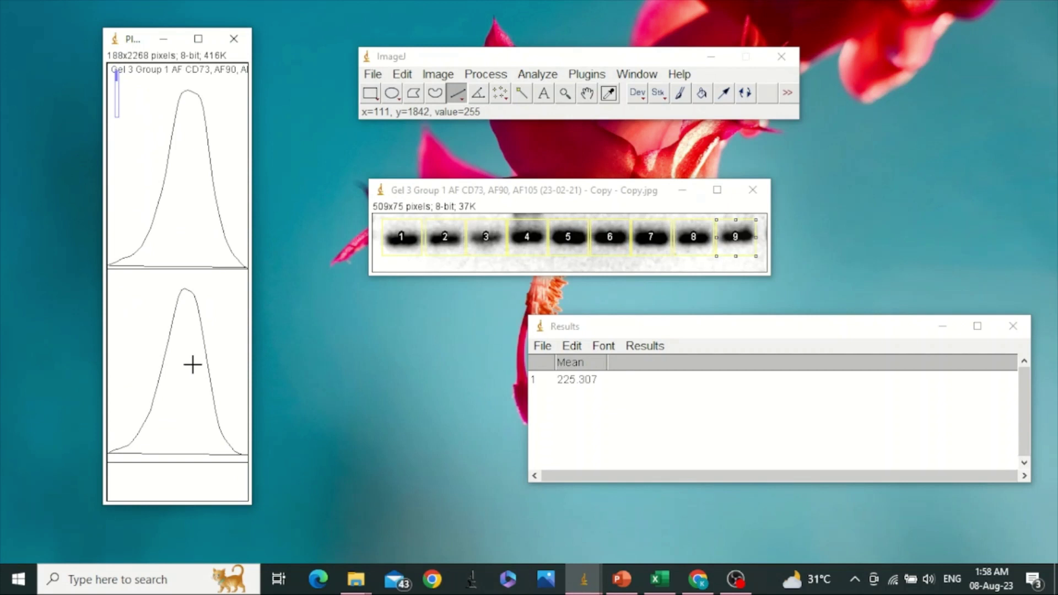
Step: Switch to the wand tool and measure the first lane's peak area
drag(523, 53, 460, 50)
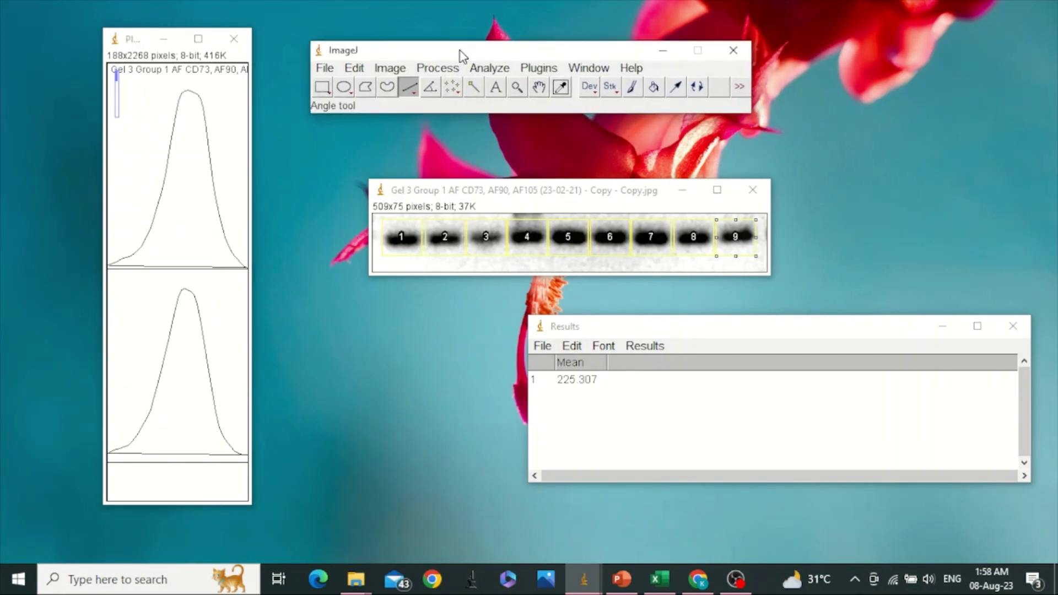
click(473, 88)
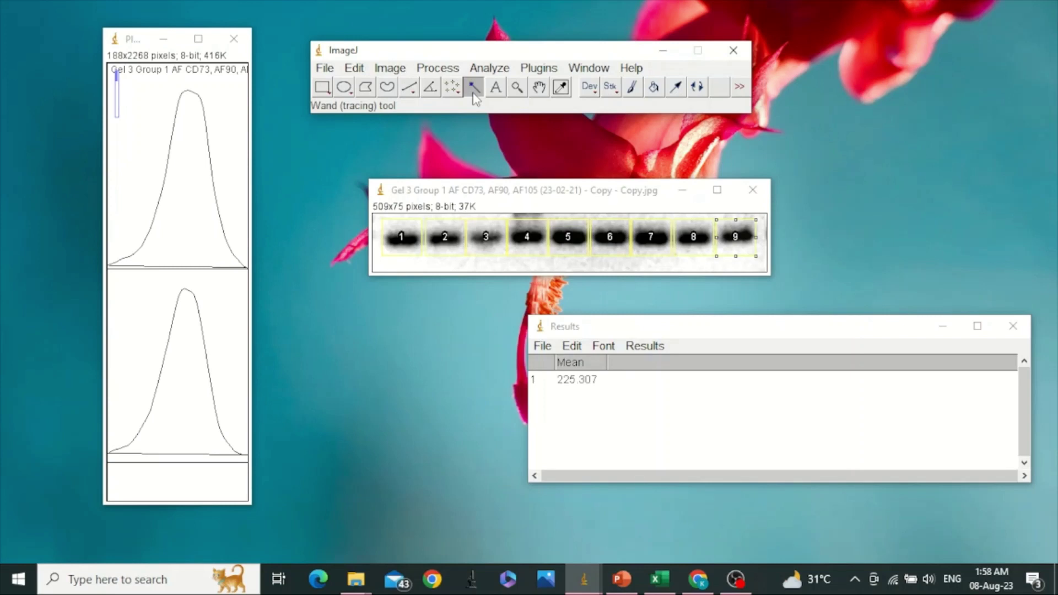
click(182, 193)
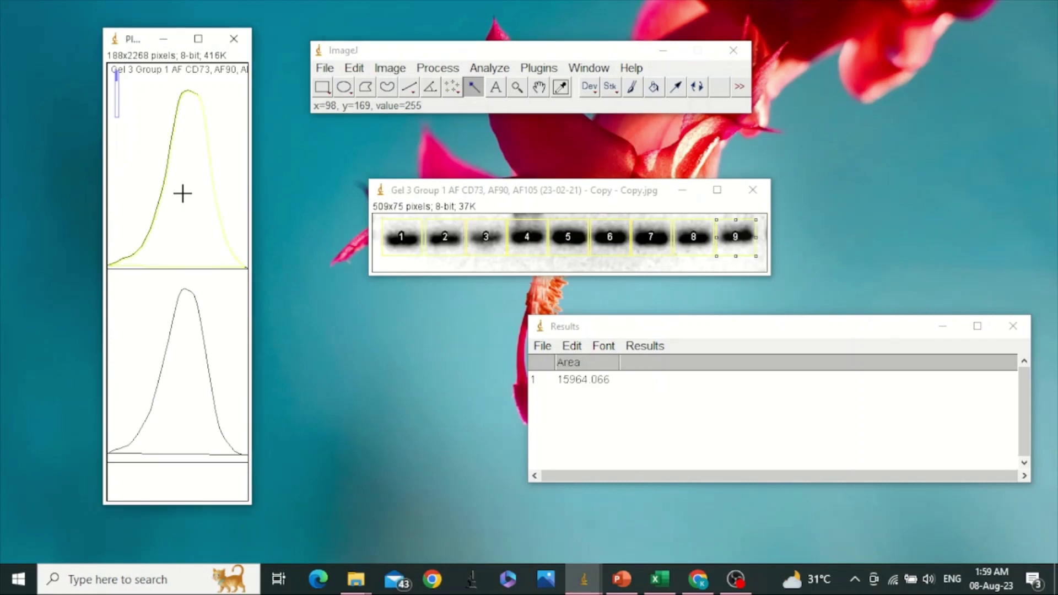
drag(619, 332, 664, 311)
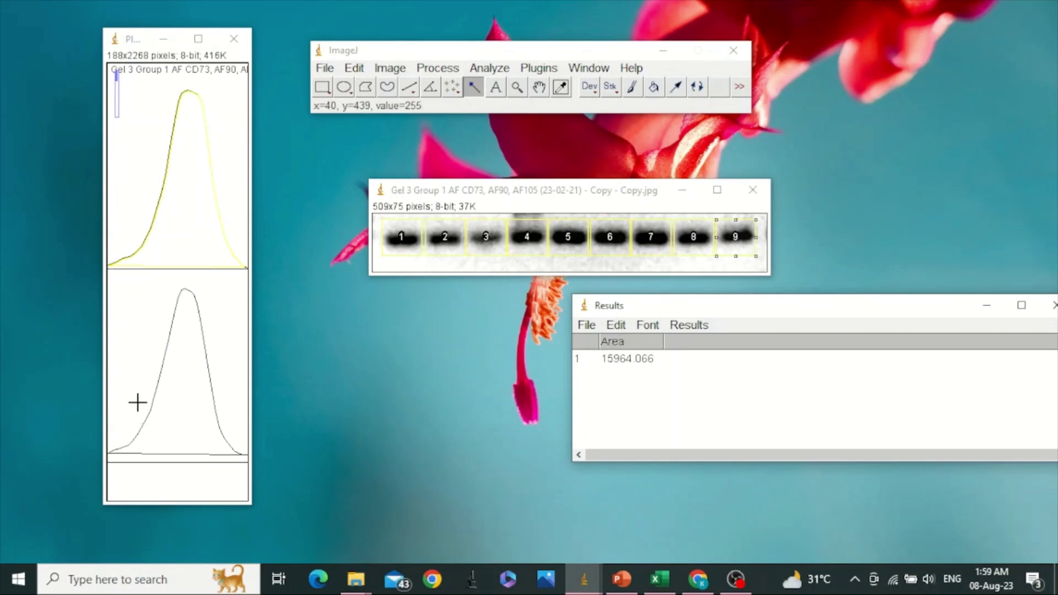
Step: Measure the peak areas of lanes two through nine, moving down lane by lane
click(176, 410)
scroll(176, 411, down, 5)
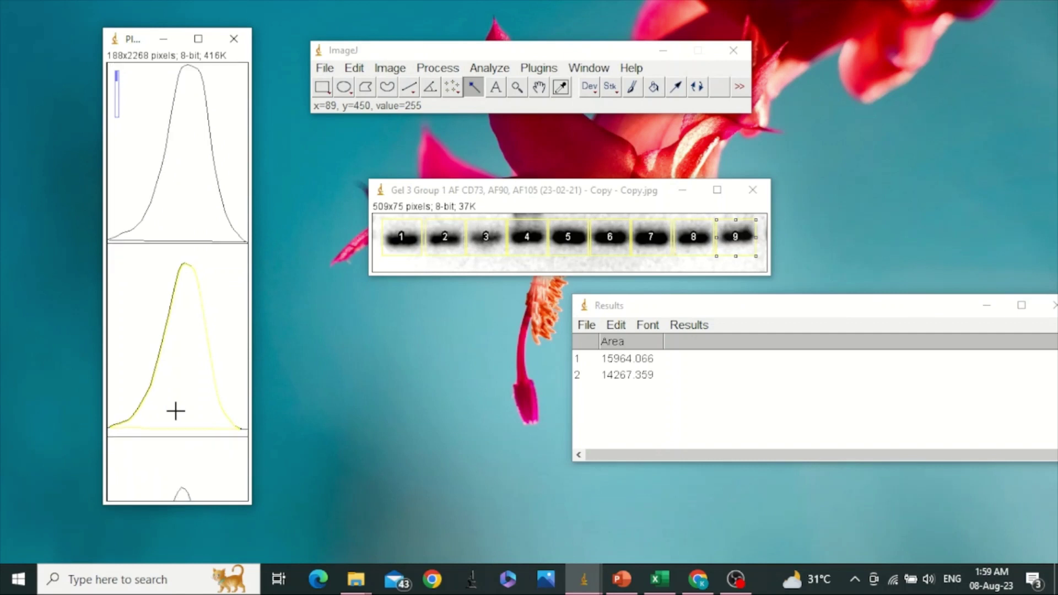
click(175, 410)
scroll(176, 410, down, 1)
scroll(176, 410, down, 3)
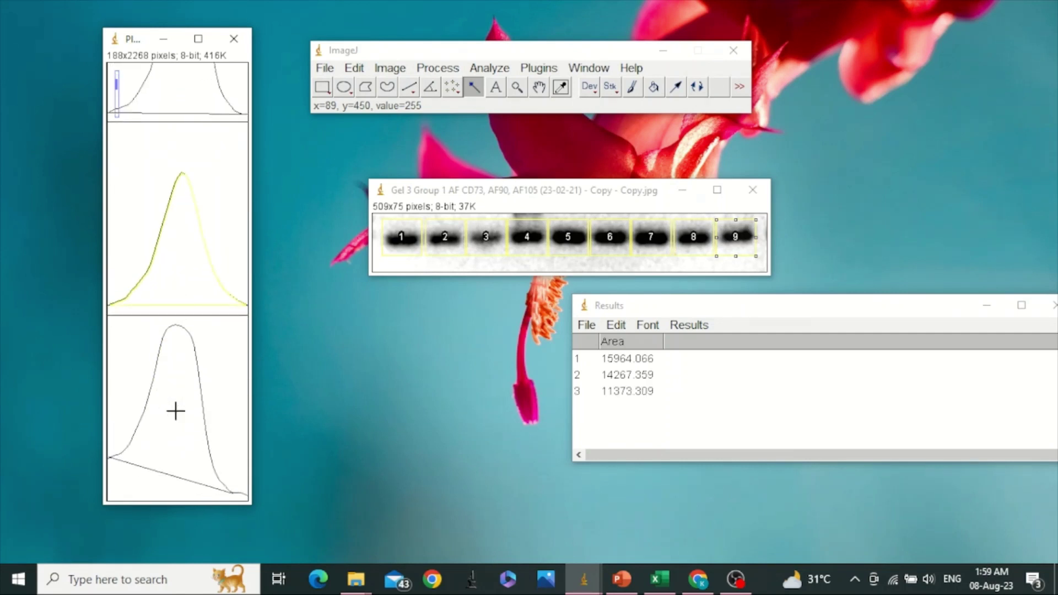
click(176, 411)
scroll(176, 410, down, 3)
click(175, 410)
scroll(176, 410, down, 3)
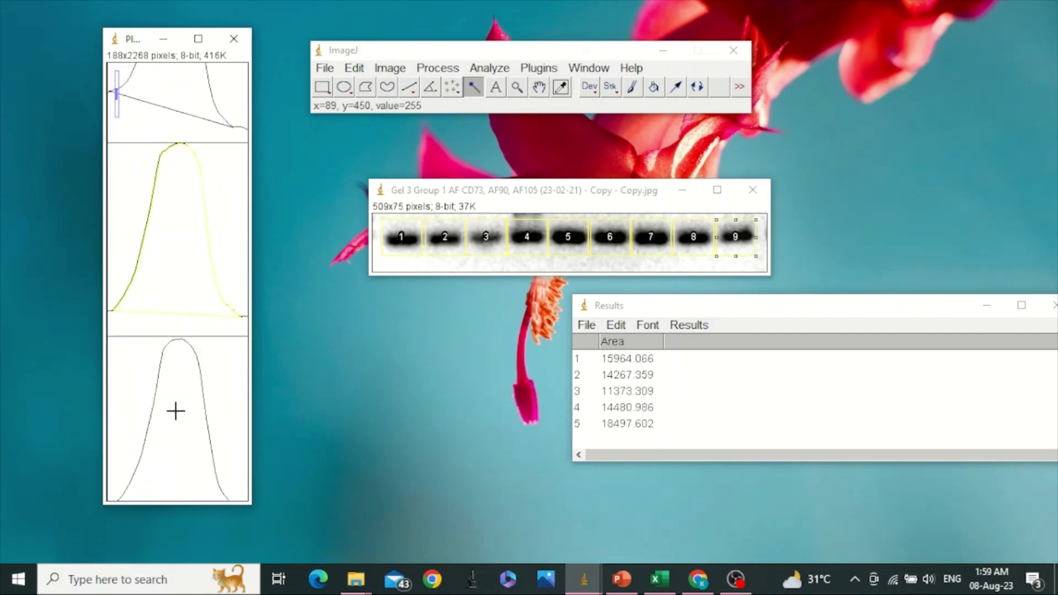
click(175, 410)
scroll(176, 410, down, 3)
scroll(176, 411, down, 3)
click(176, 410)
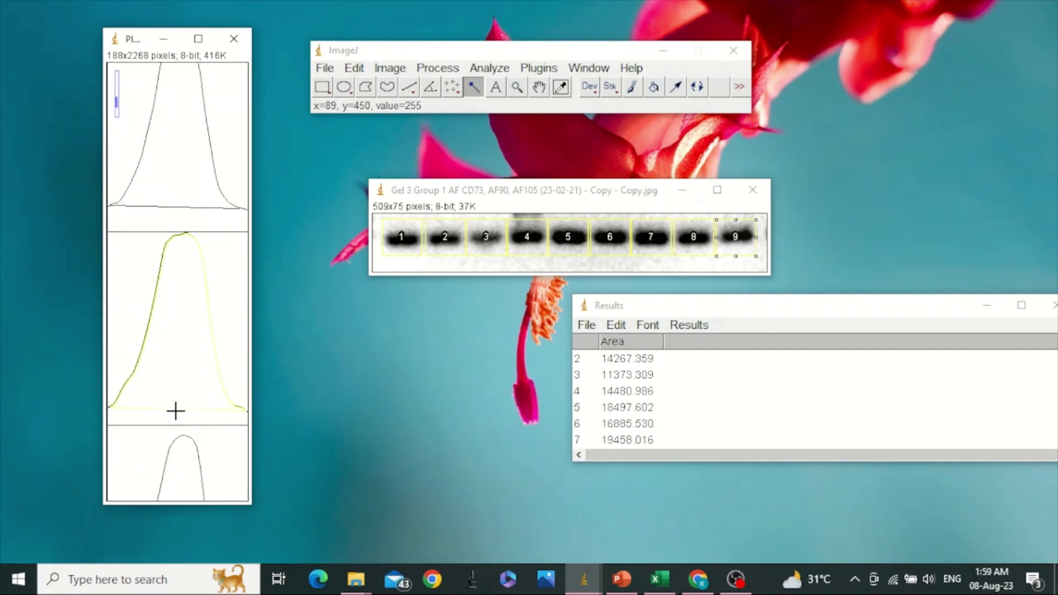
scroll(176, 411, down, 4)
click(176, 410)
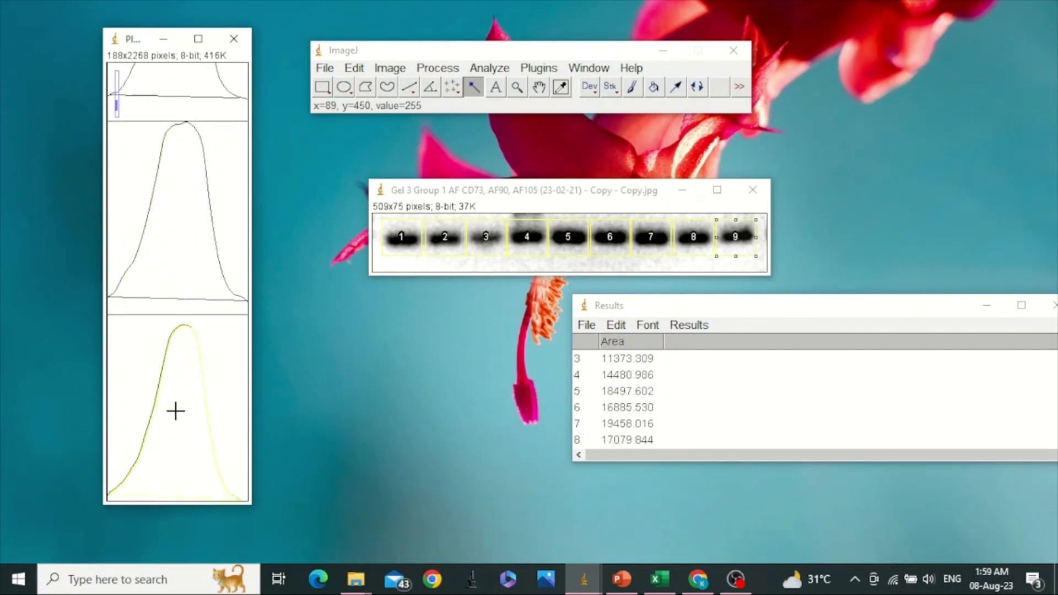
scroll(175, 410, down, 3)
click(176, 410)
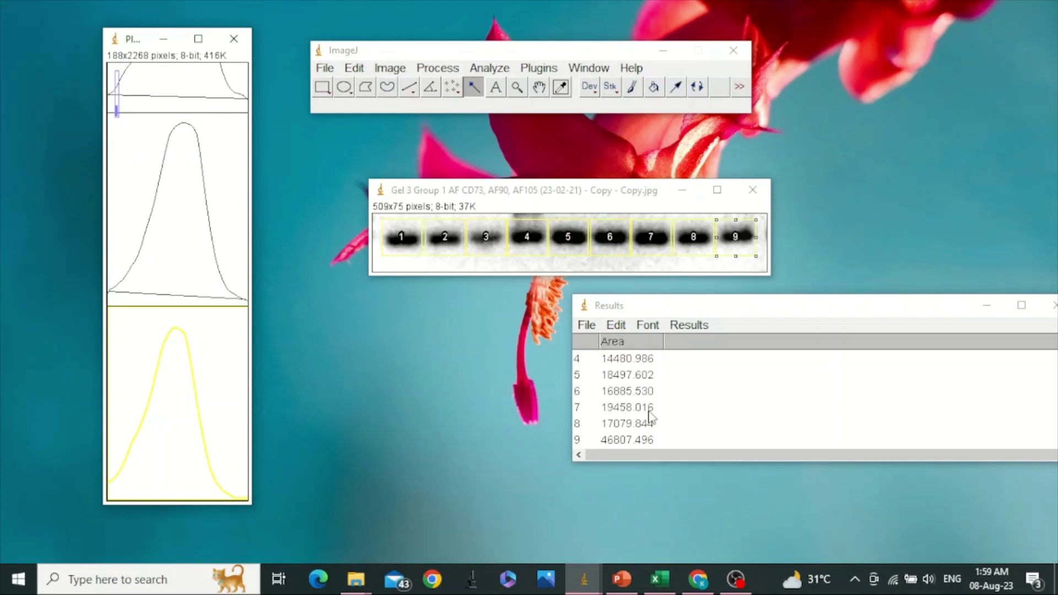
Step: Run Analyze > Gels > Label Peaks and check the percentages, 9.132% for lane 1 to 26.776% for lane 9
click(489, 68)
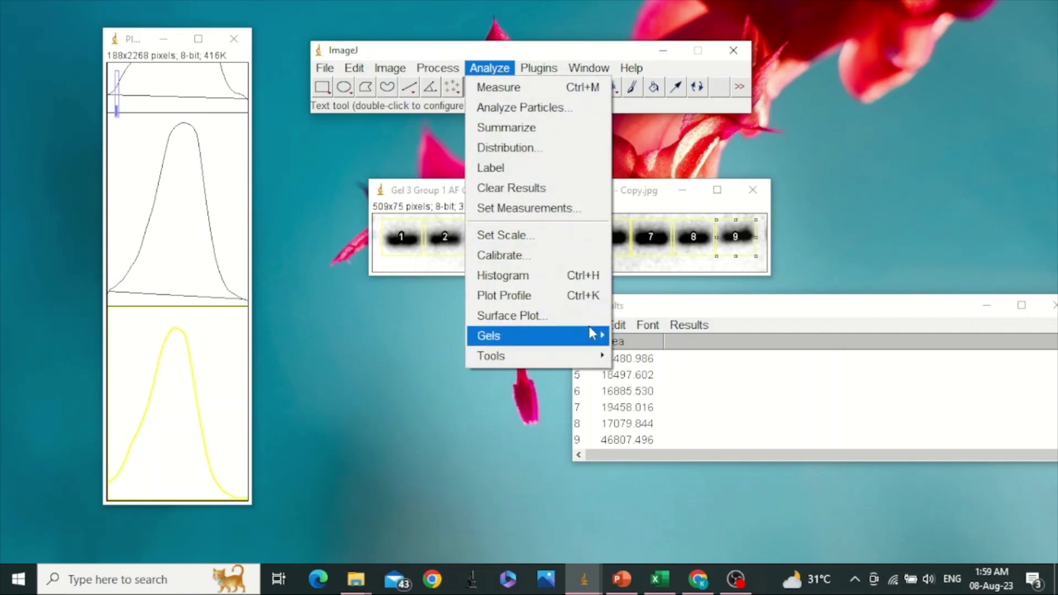
mouse_move(592, 333)
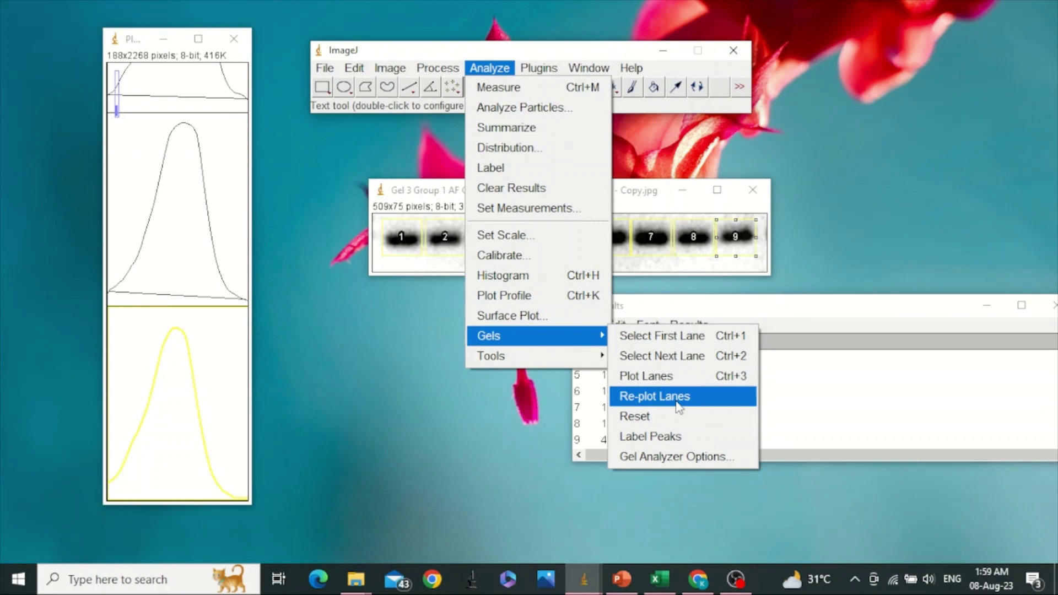
click(679, 437)
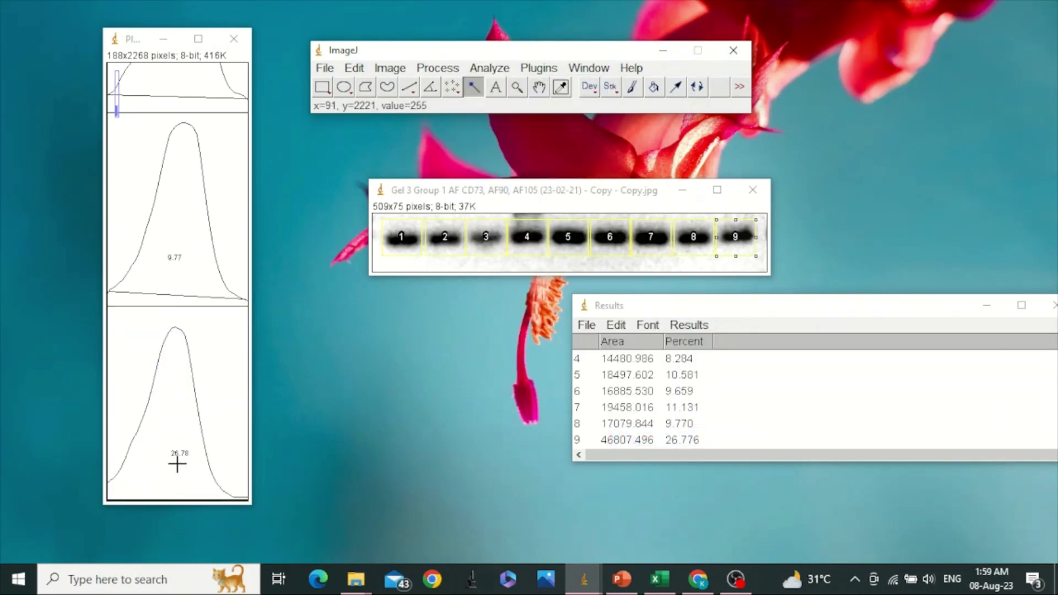
scroll(179, 449, up, 10)
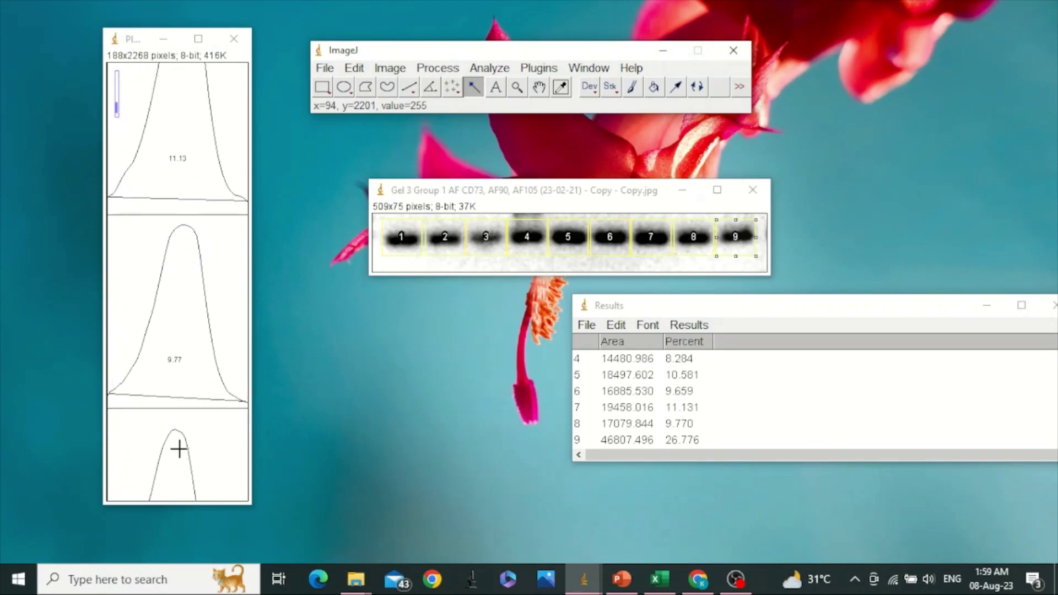
scroll(179, 449, up, 8)
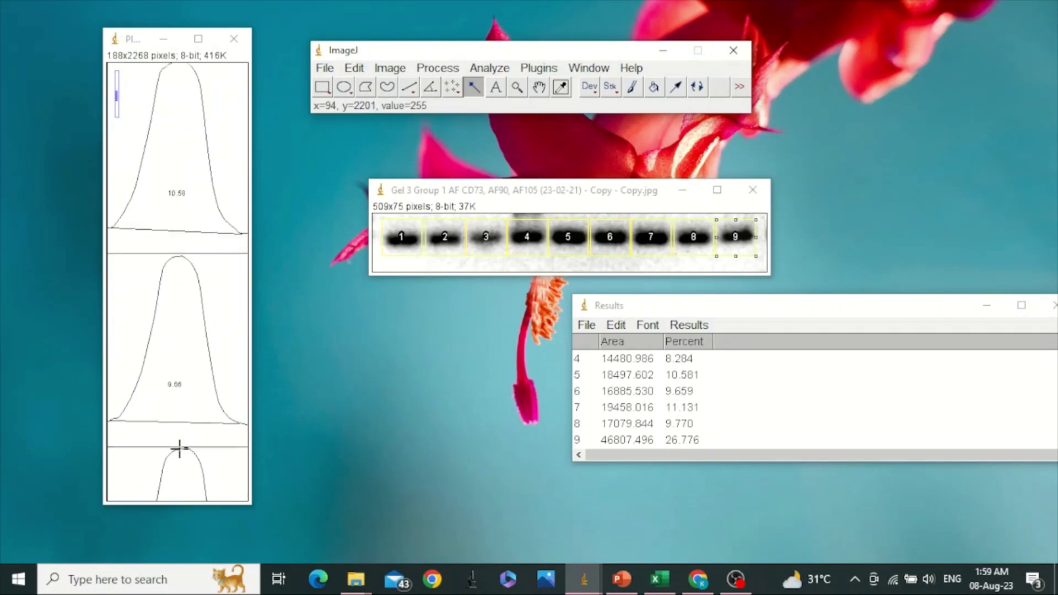
scroll(184, 235, up, 4)
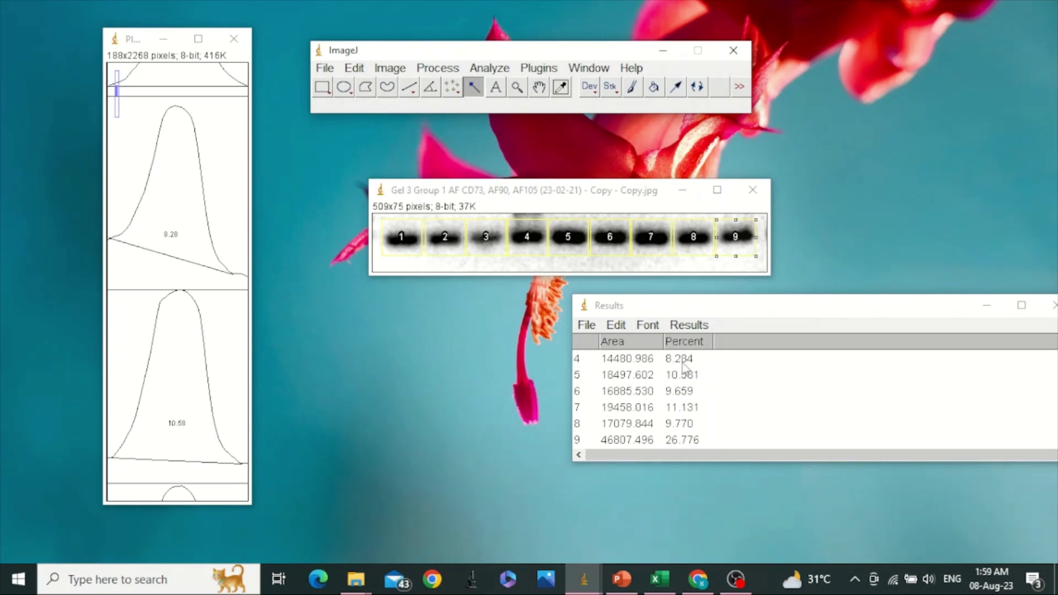
scroll(683, 366, up, 1)
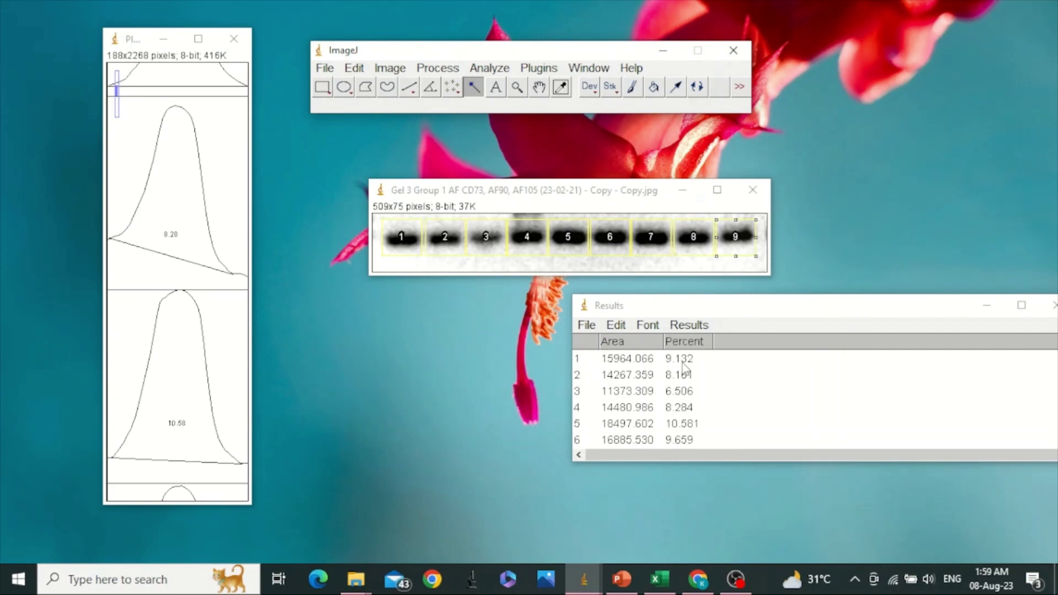
Step: Close the lane plots, saving them as the TIFF 'Plots of Gel labelled'
click(235, 43)
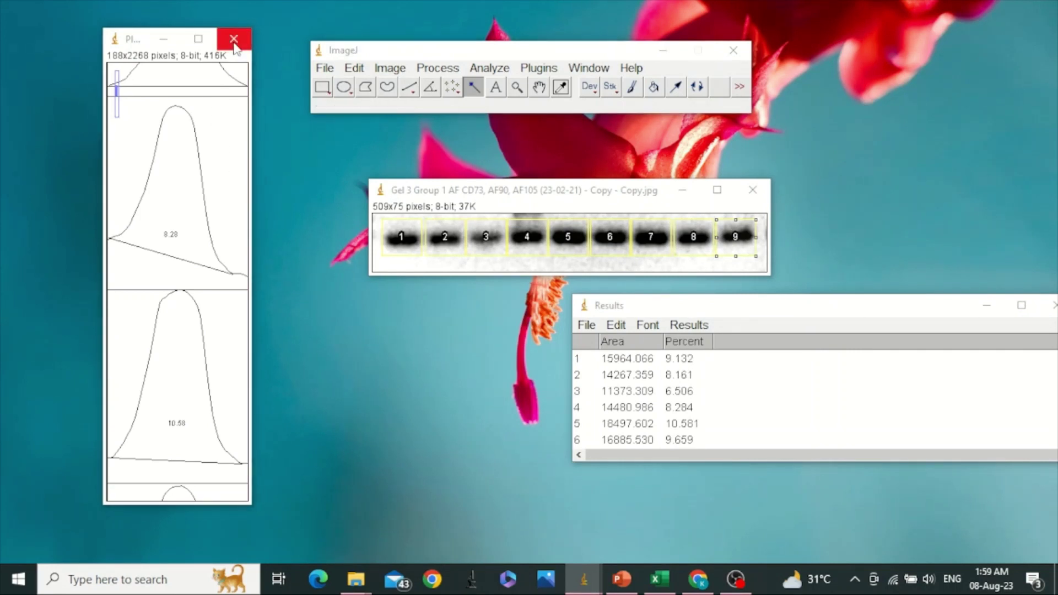
drag(532, 132, 257, 121)
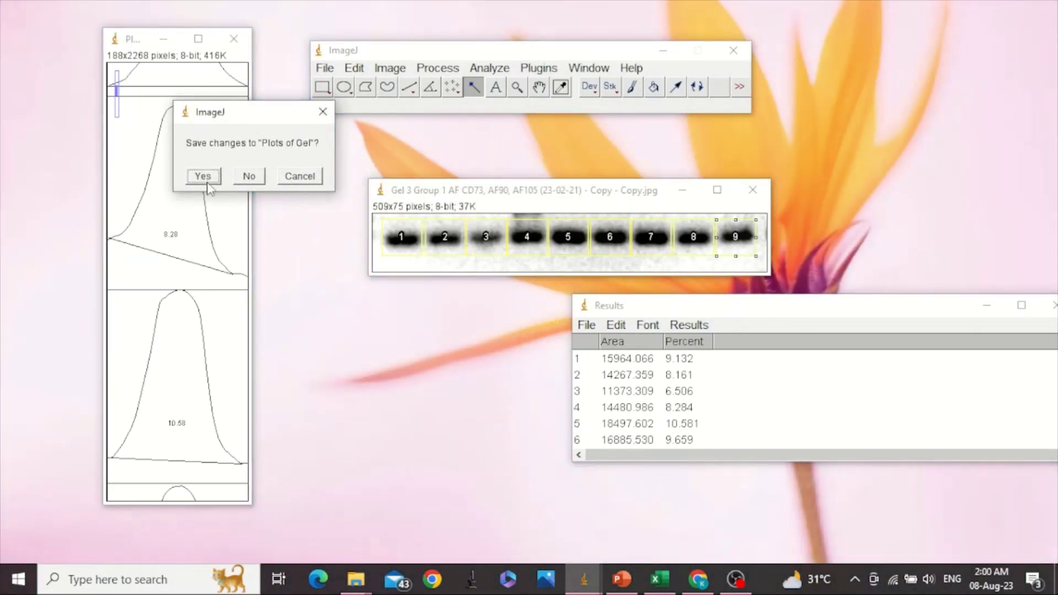
click(203, 175)
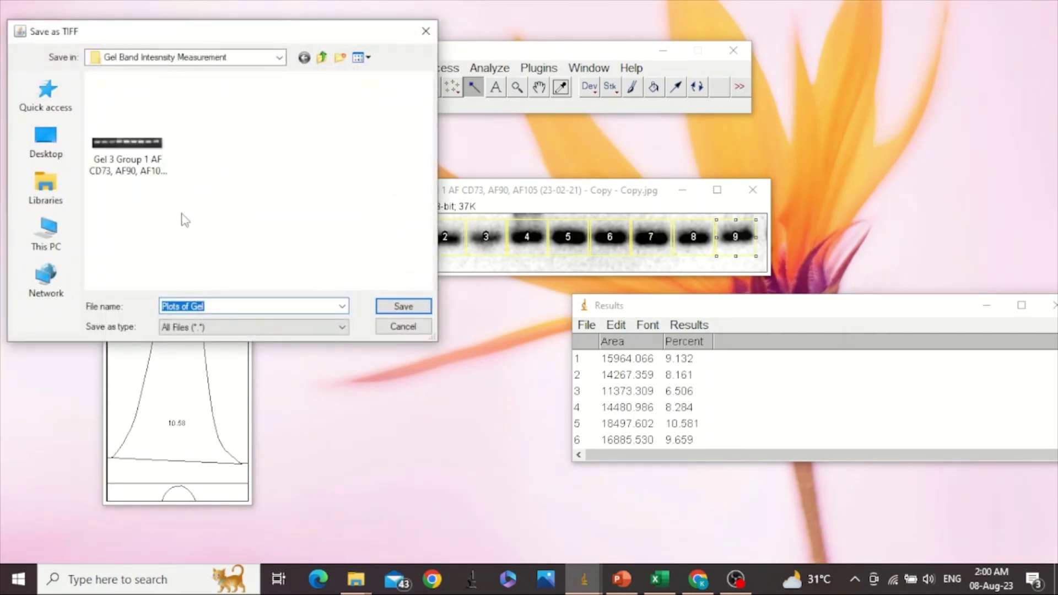
click(293, 305)
text(labelled)
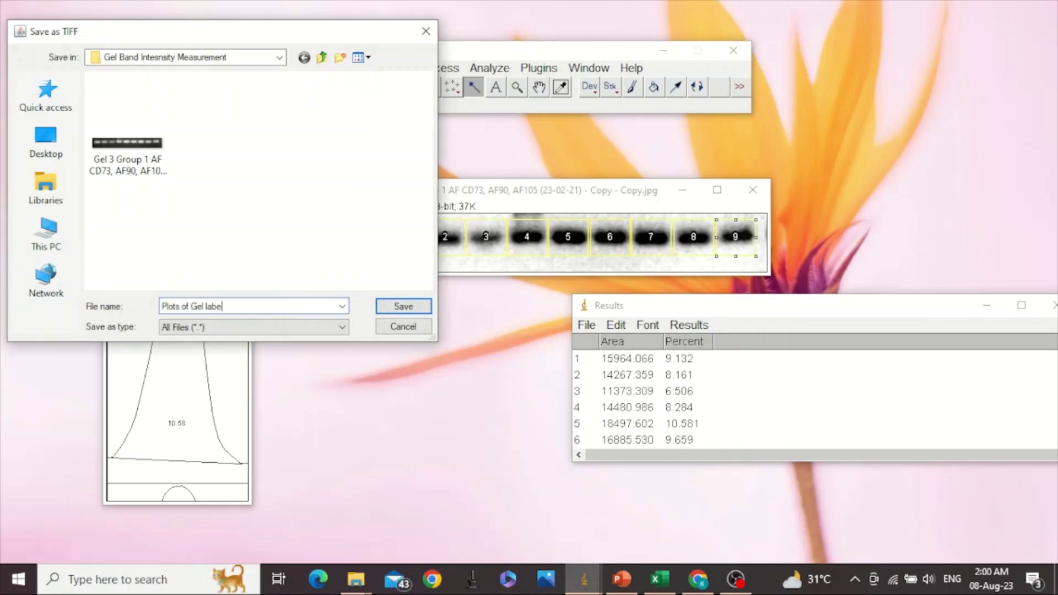
click(402, 305)
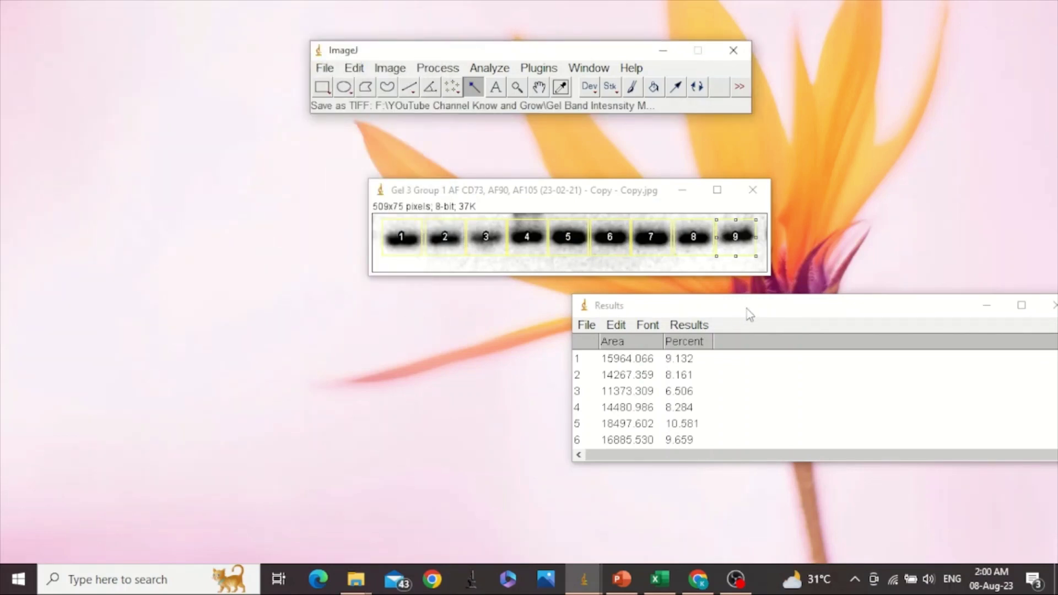
drag(746, 307, 510, 311)
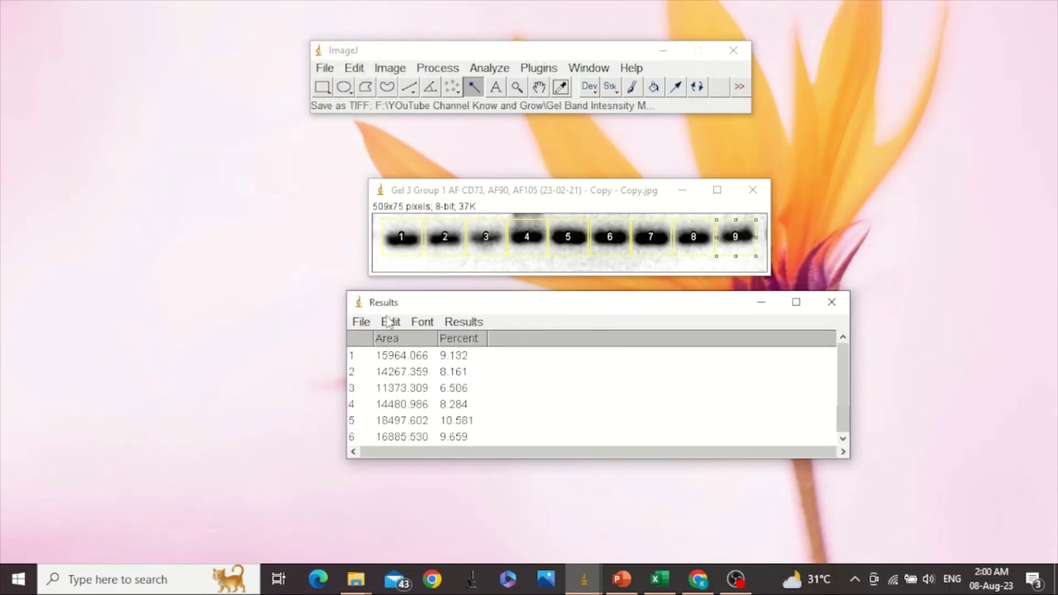
Step: Copy all nine rows of areas and percentages, then switch to the blank Excel workbook Book1
click(360, 322)
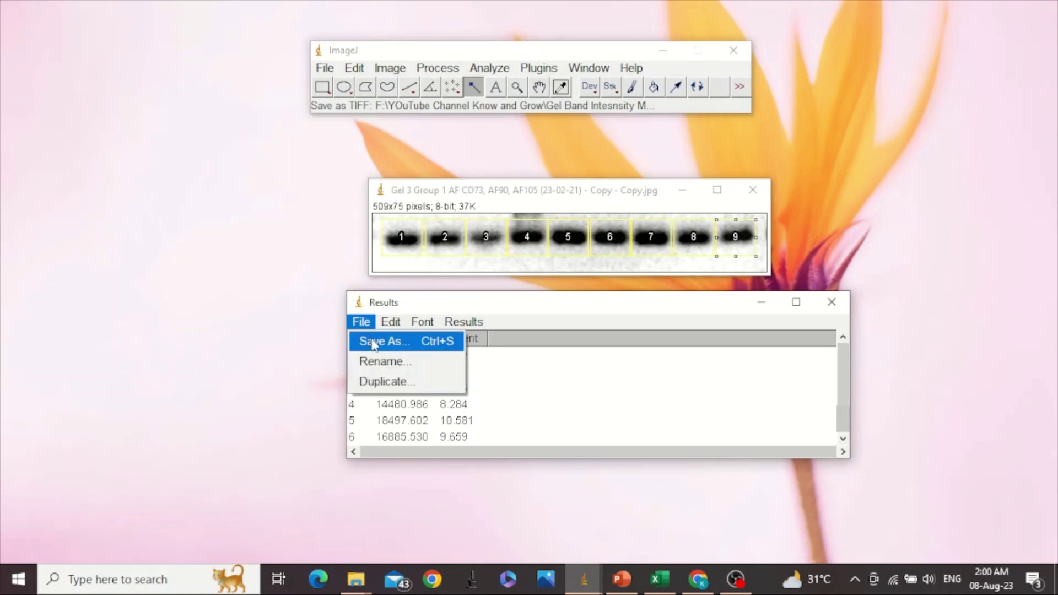
click(514, 403)
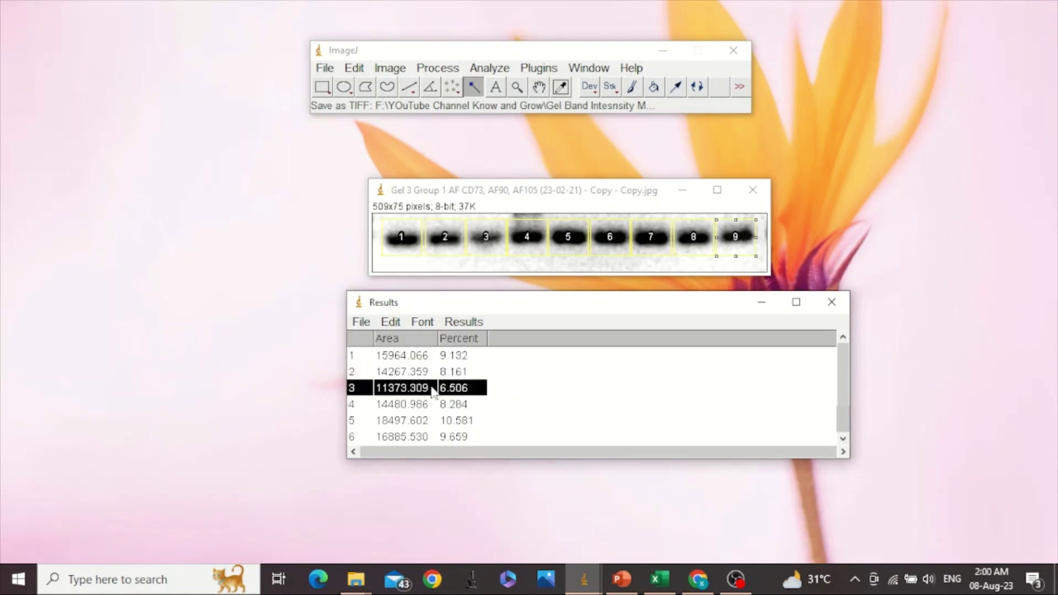
click(396, 360)
key(ctrl+a)
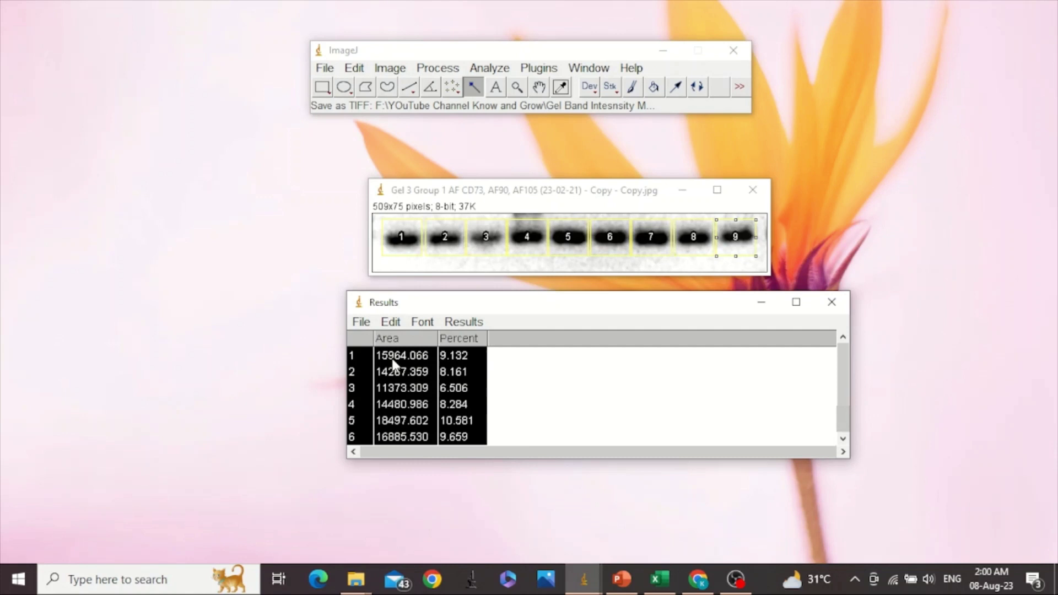
key(ctrl+c)
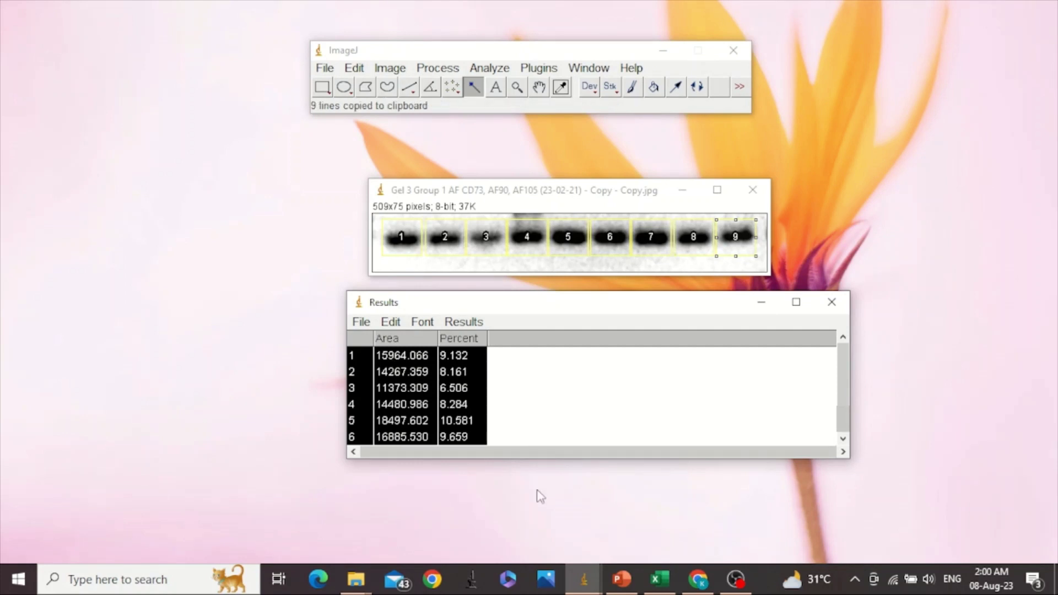
click(660, 579)
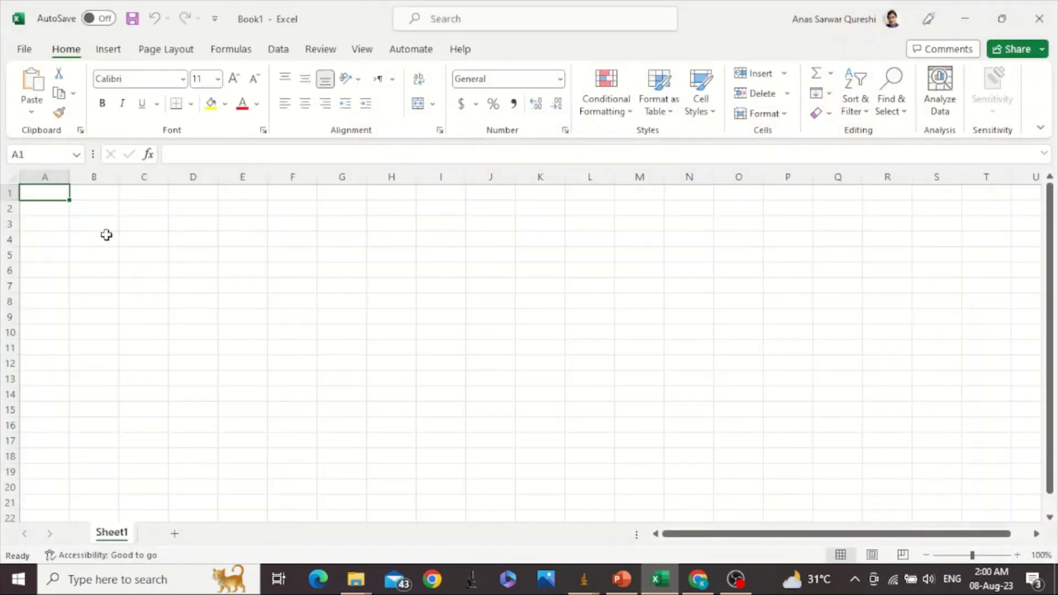
Step: Paste the nine lane rows of areas and percentages into the sheet at B2
click(81, 207)
key(ctrl+v)
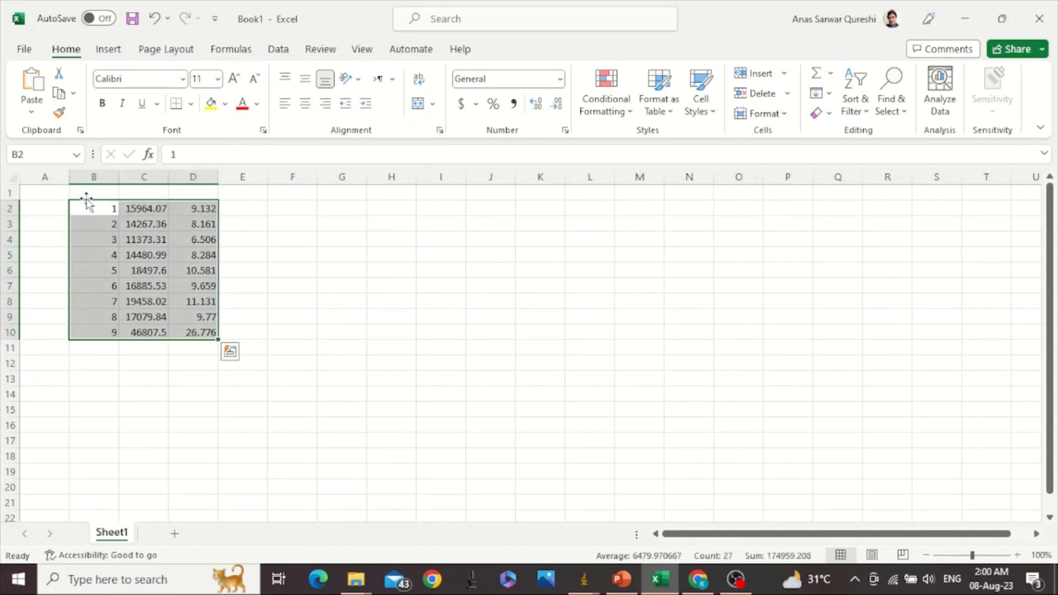
click(105, 193)
click(149, 198)
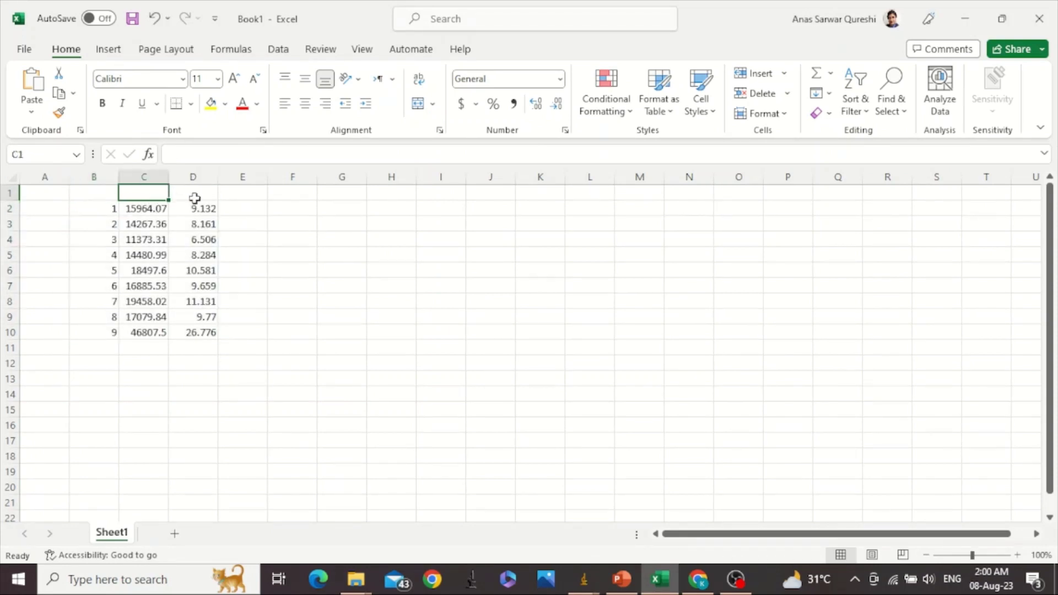
click(199, 197)
key(alt+Tab)
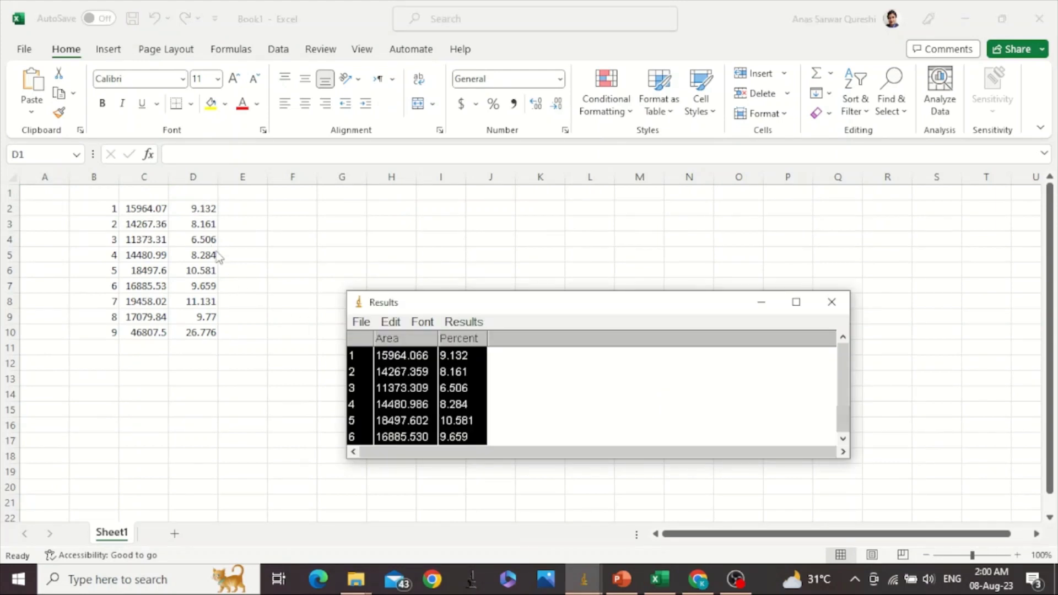
Step: Add the header Area in C1 and Percentage in D1
click(145, 191)
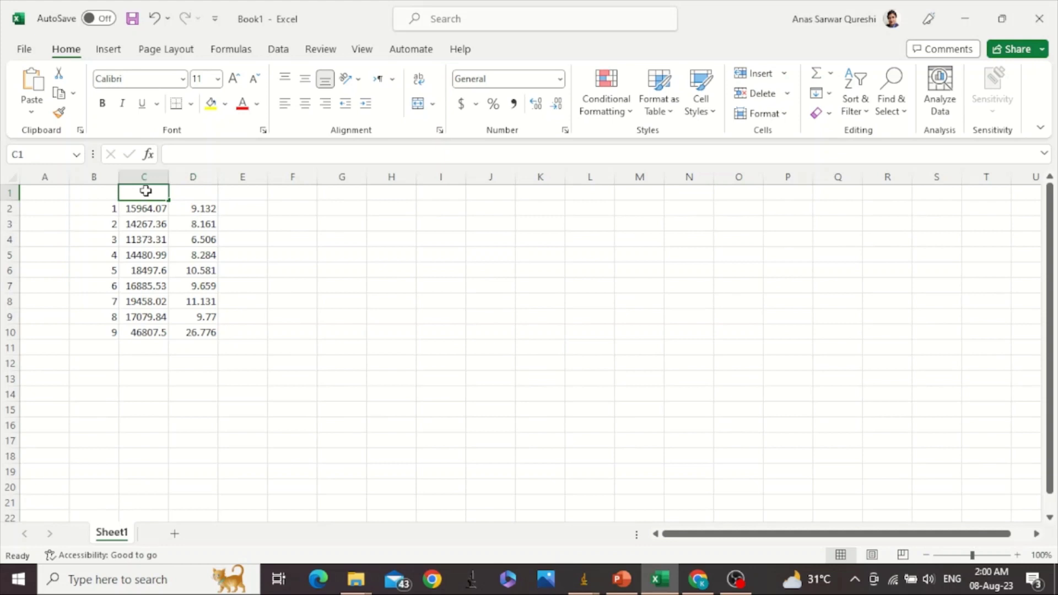
text(Area)
key(Tab)
key(Tab)
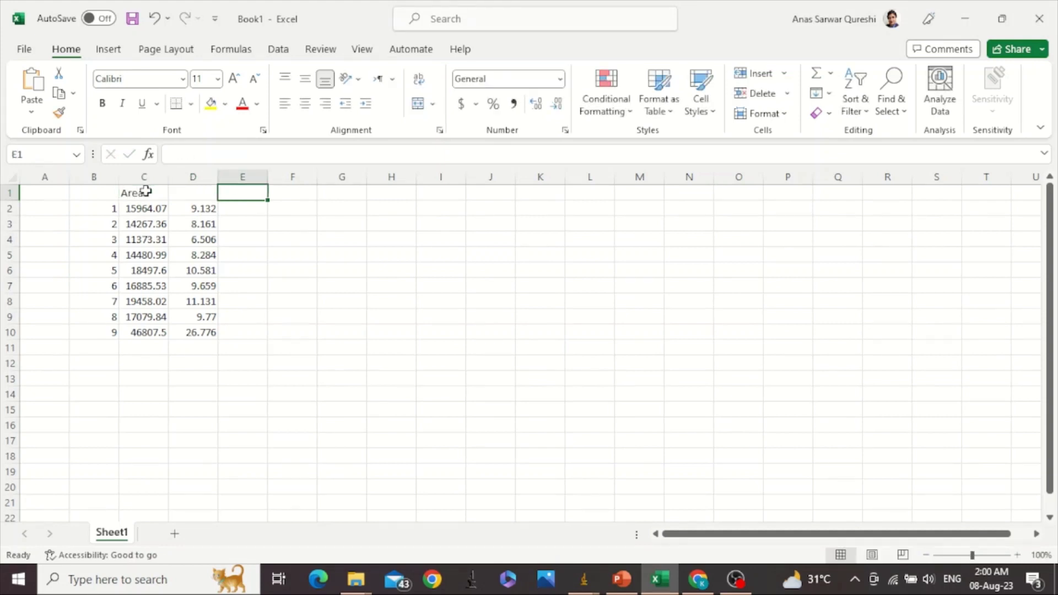
key(Left)
text(Perce)
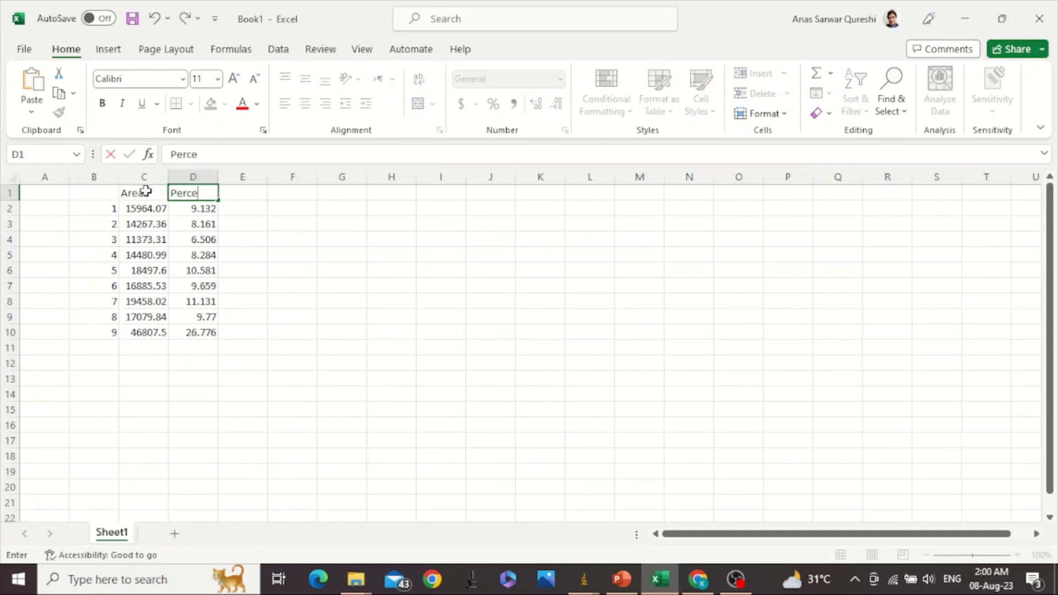
text(ntage)
key(Return)
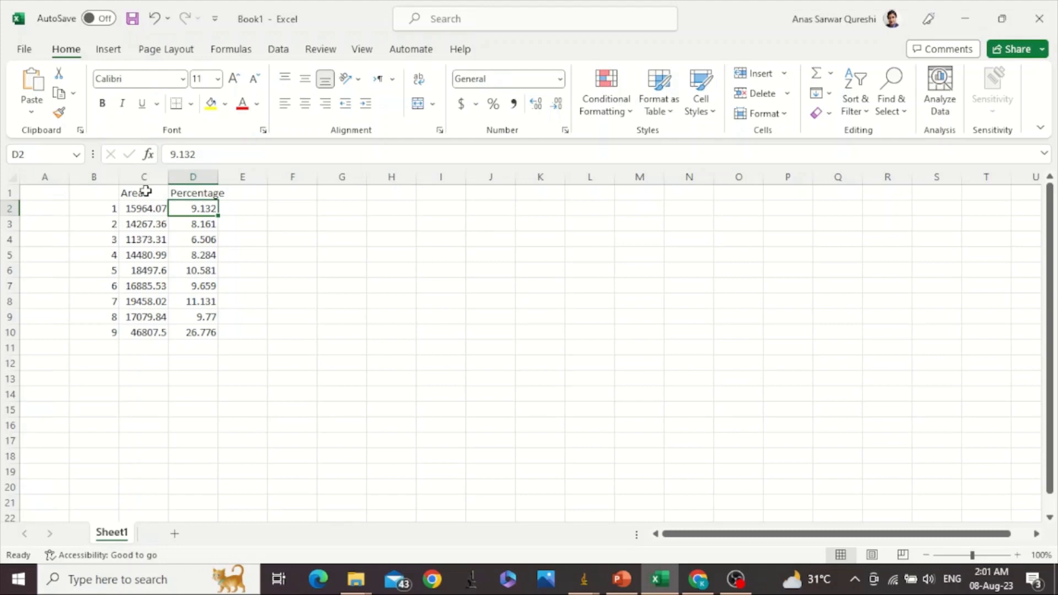
Step: Widen column D and copy the control value 9.132 from D2 into E2
drag(217, 178, 230, 178)
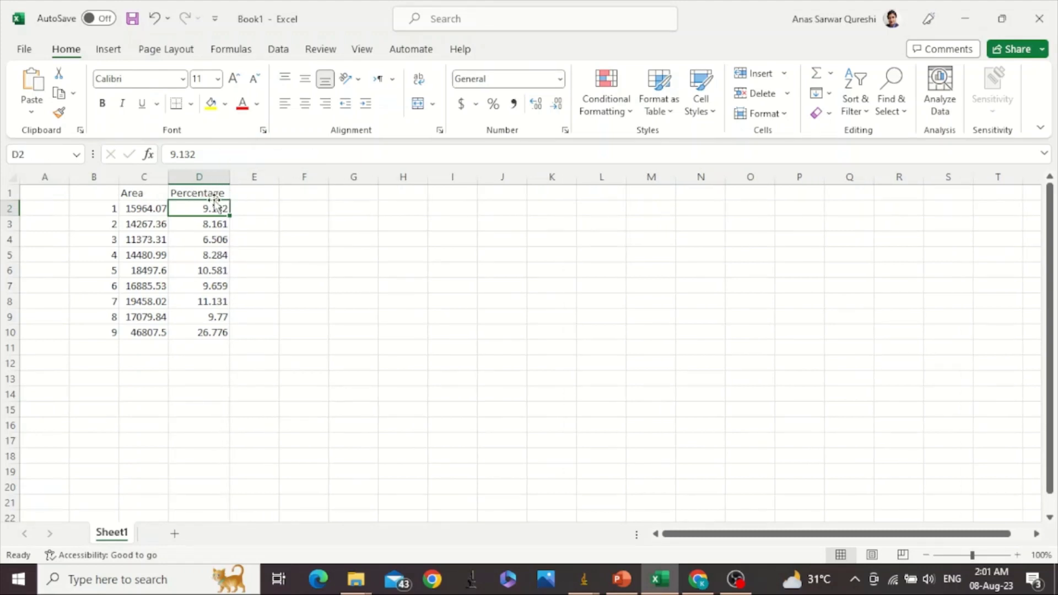
click(146, 208)
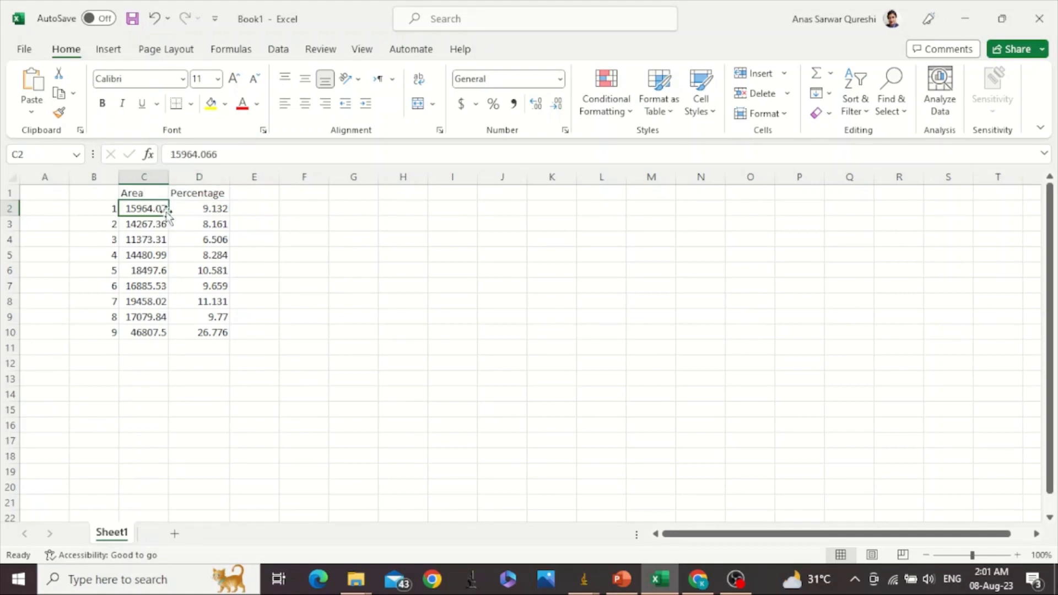
click(214, 210)
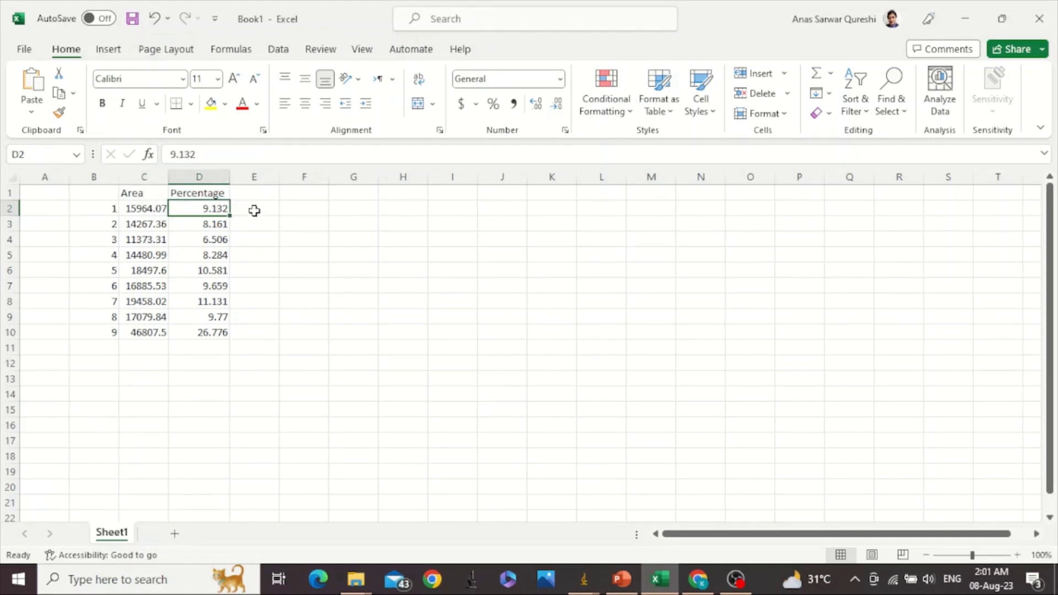
click(254, 210)
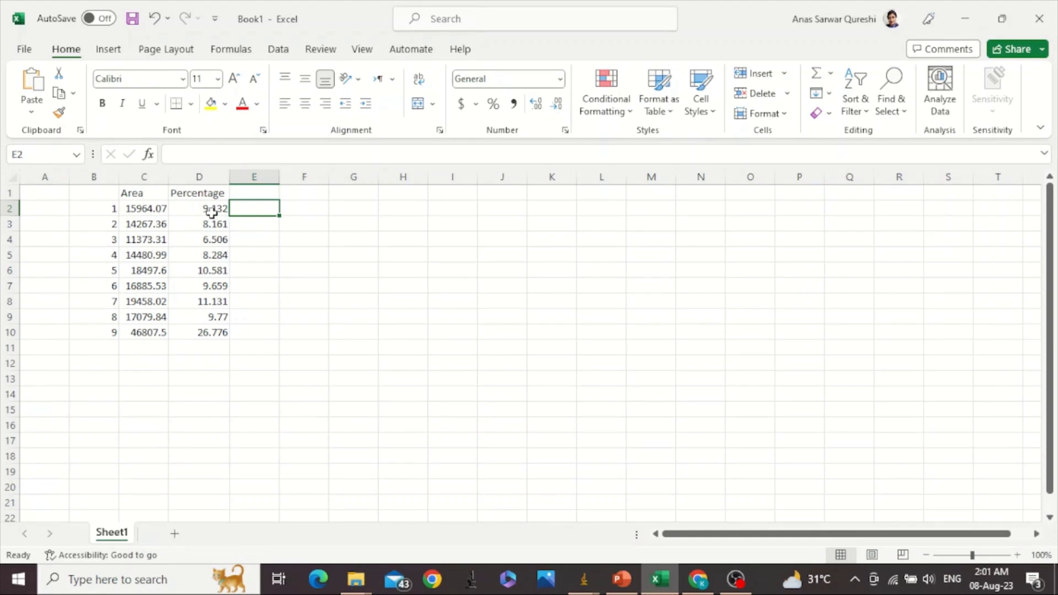
click(211, 210)
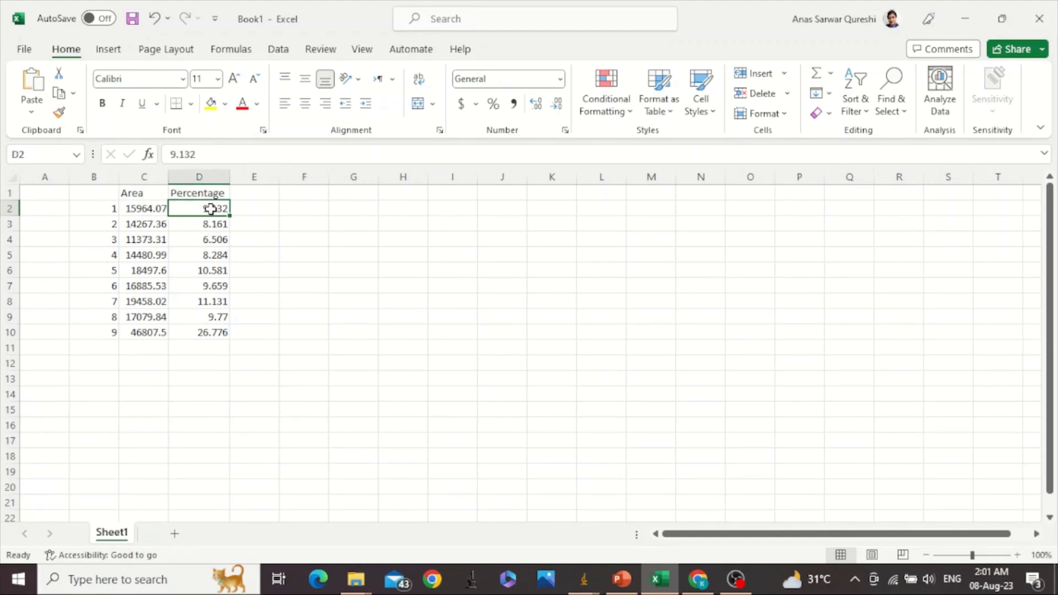
key(ctrl+c)
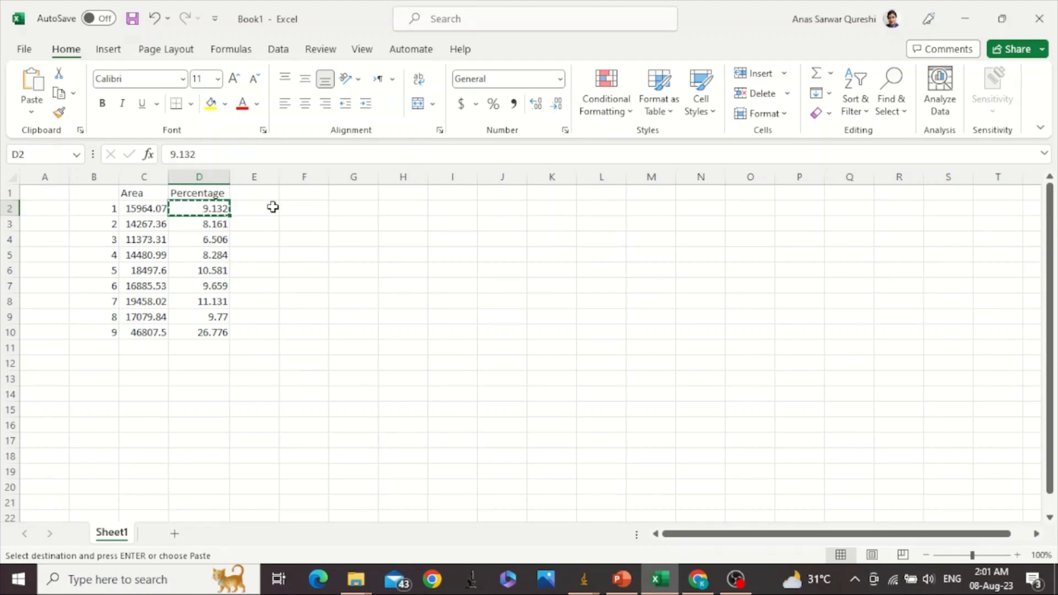
click(273, 206)
key(ctrl+v)
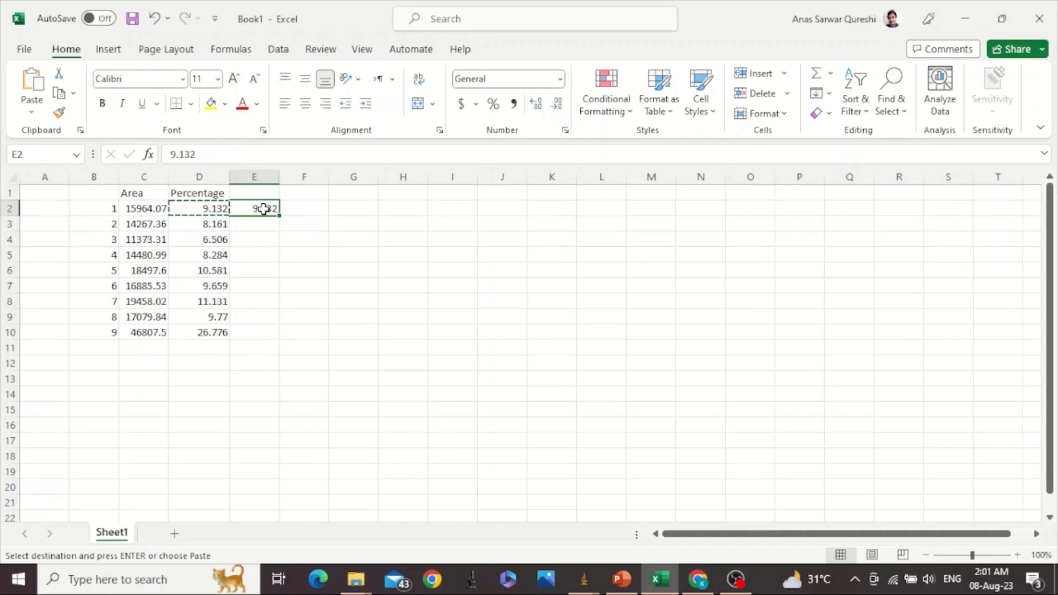
click(286, 242)
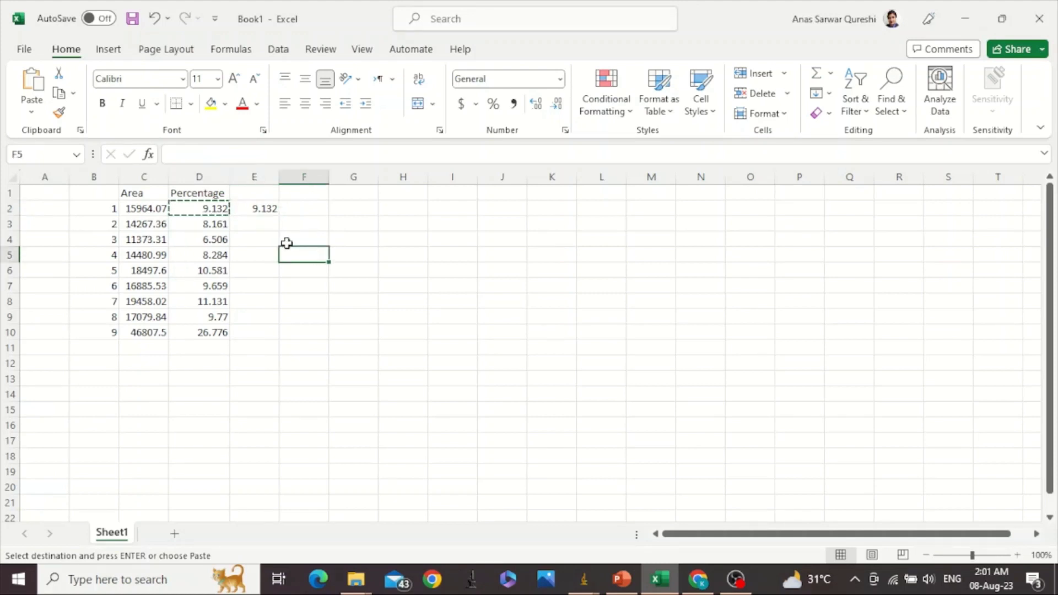
Step: Copy E2, select D2:D10, and bring up the paste options
click(255, 209)
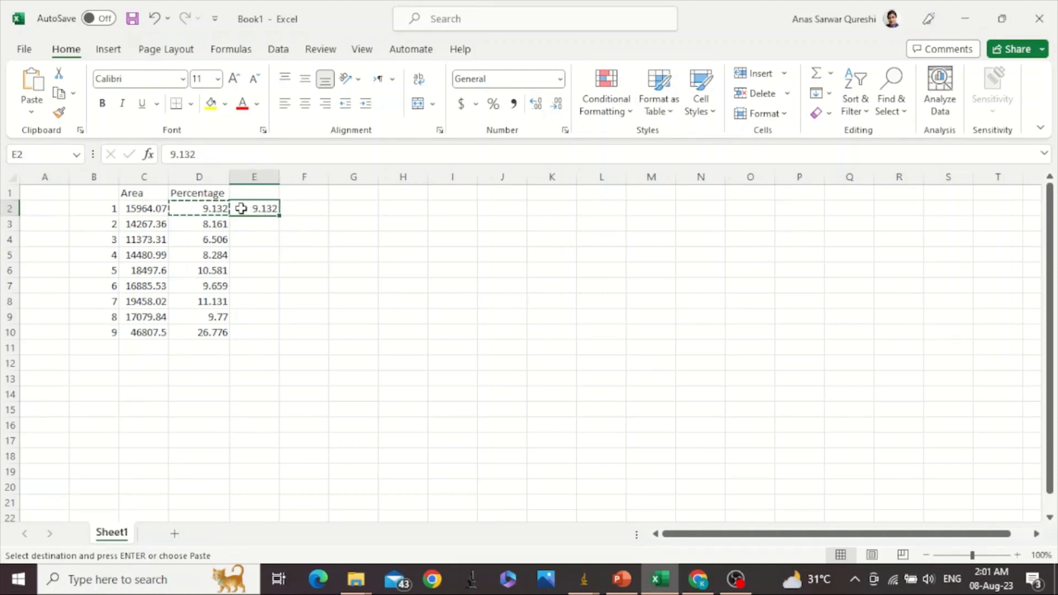
key(ctrl+c)
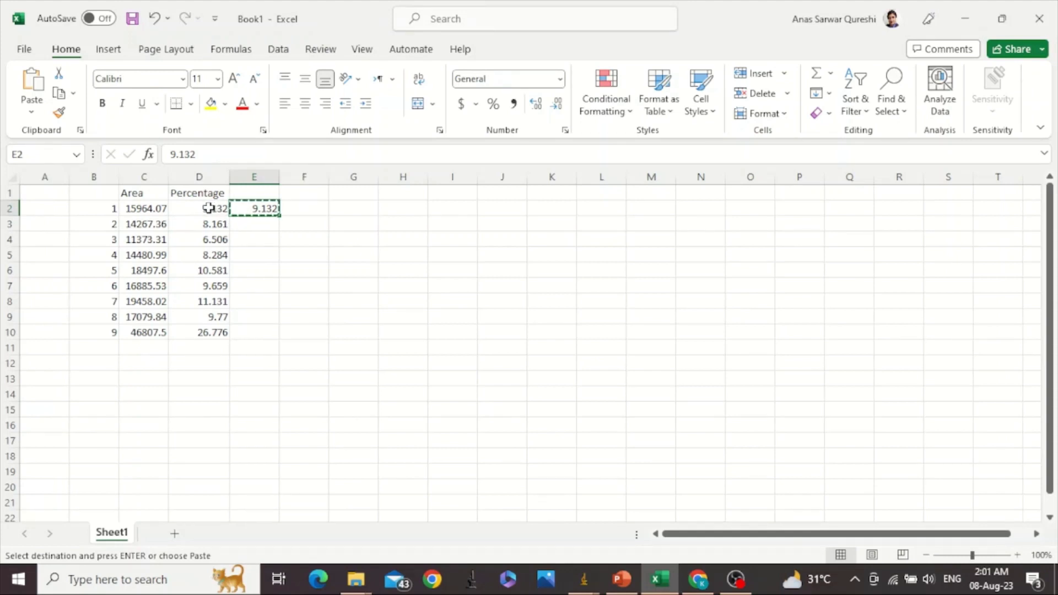
drag(208, 207, 210, 334)
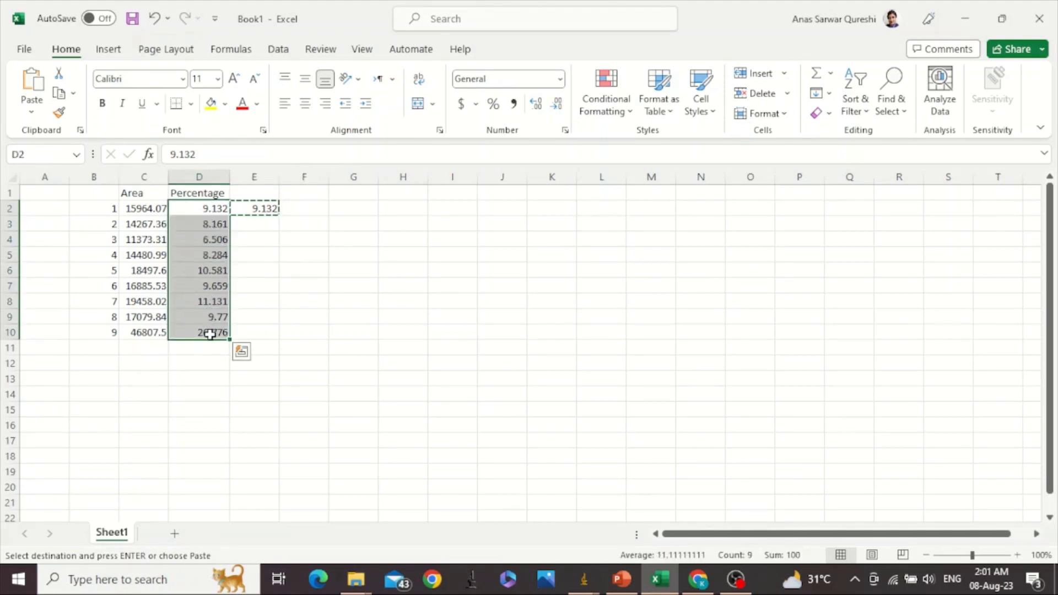
click(28, 115)
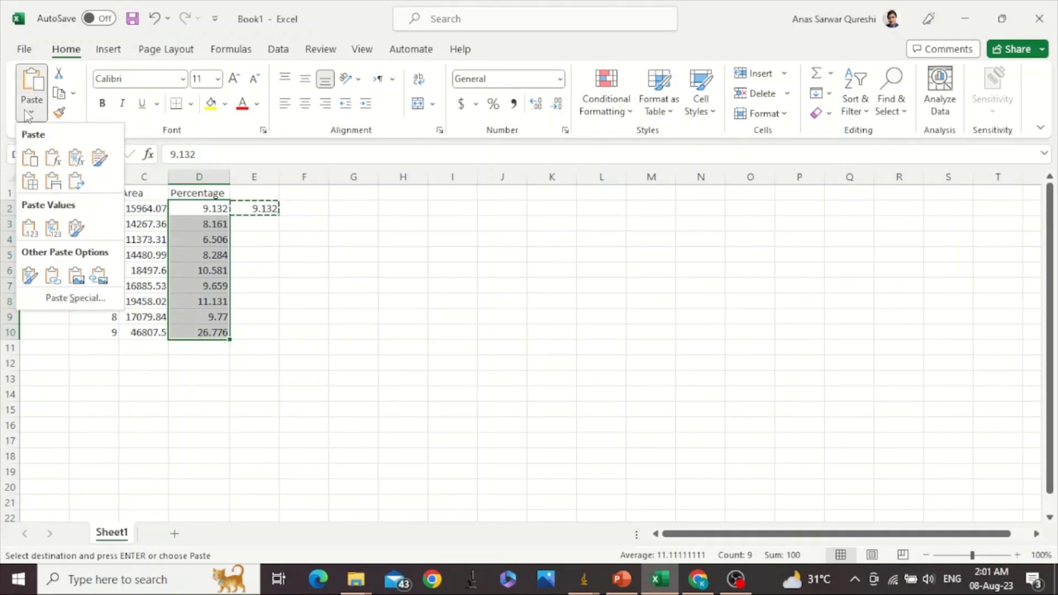
Step: Divide D2:D10 by 9.132 via Paste Special Values and Divide, shown to two decimals
click(83, 299)
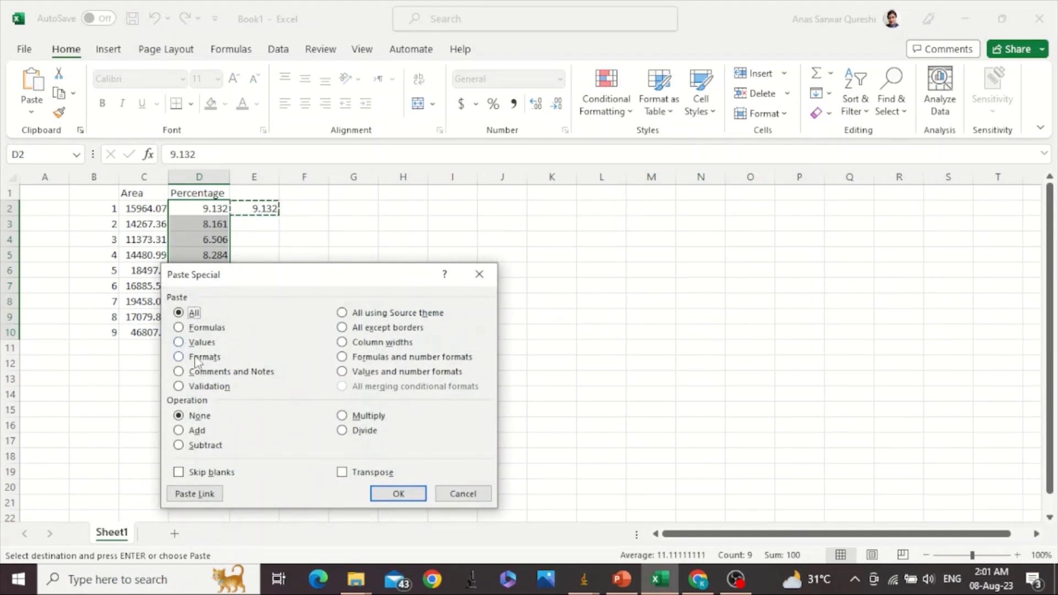
click(195, 343)
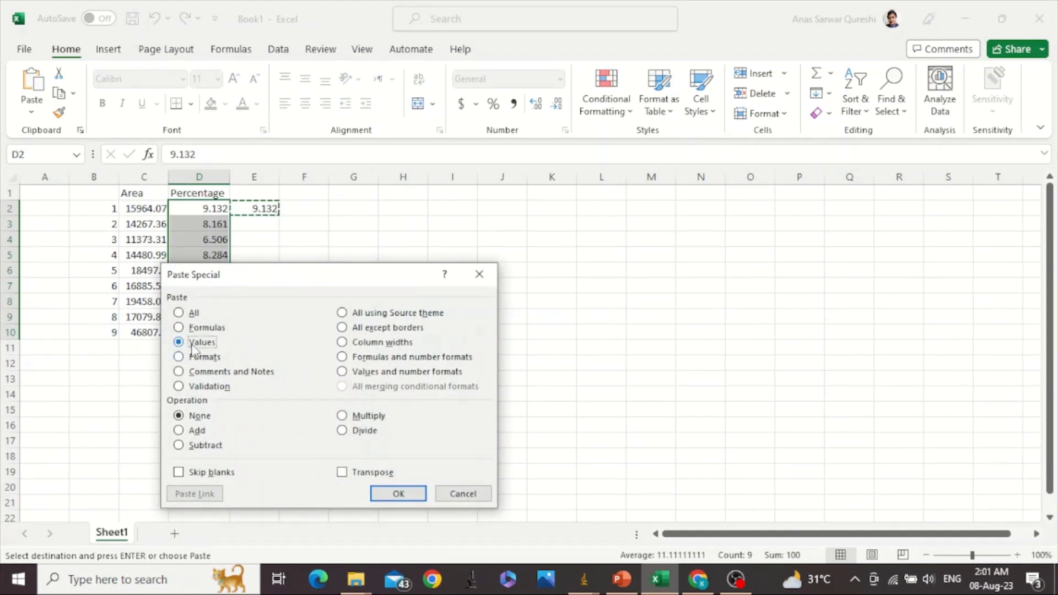
click(360, 433)
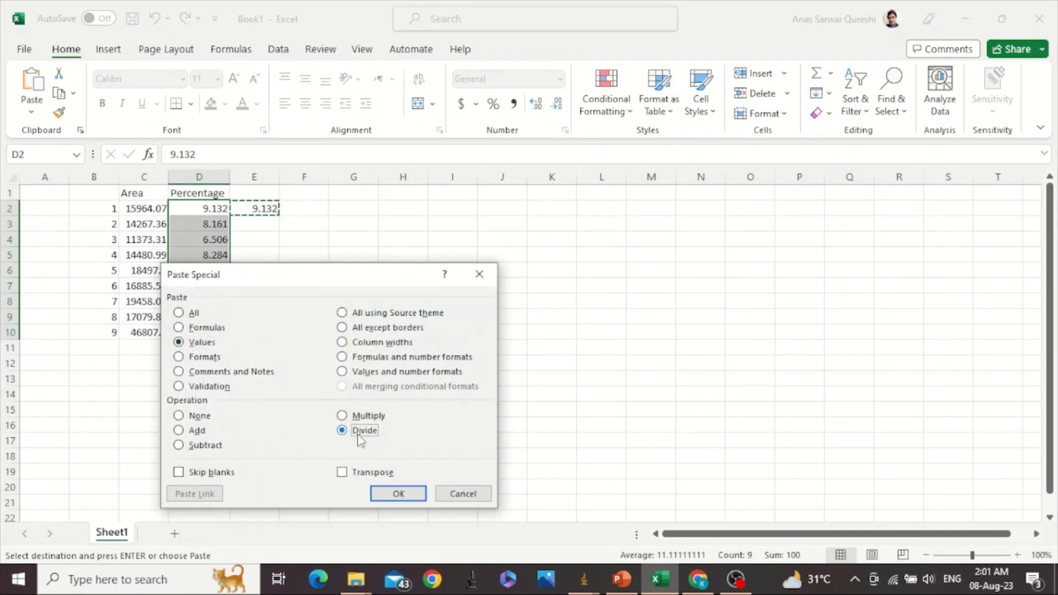
click(393, 493)
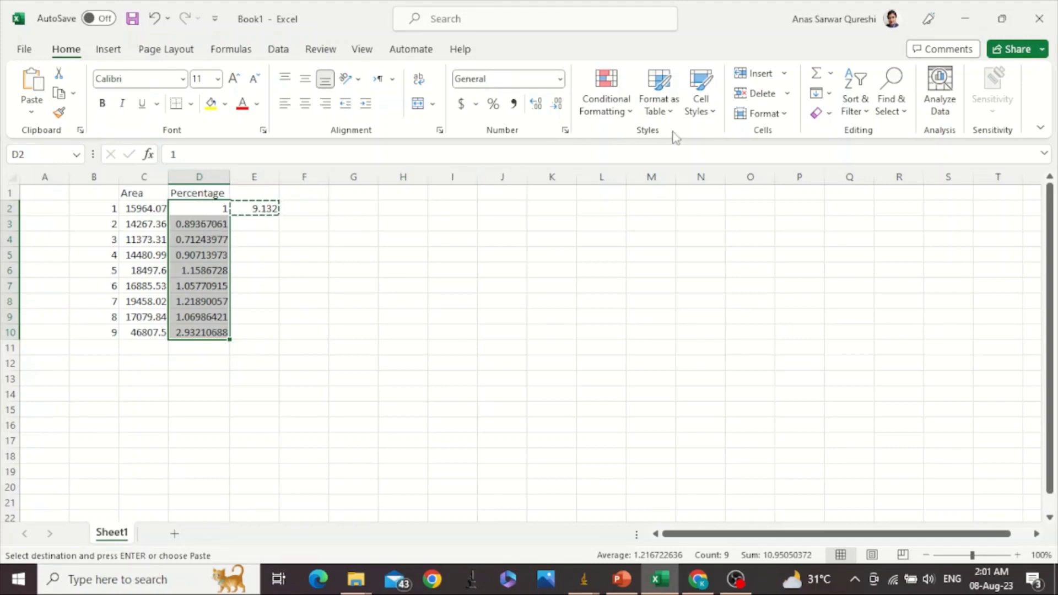
click(557, 105)
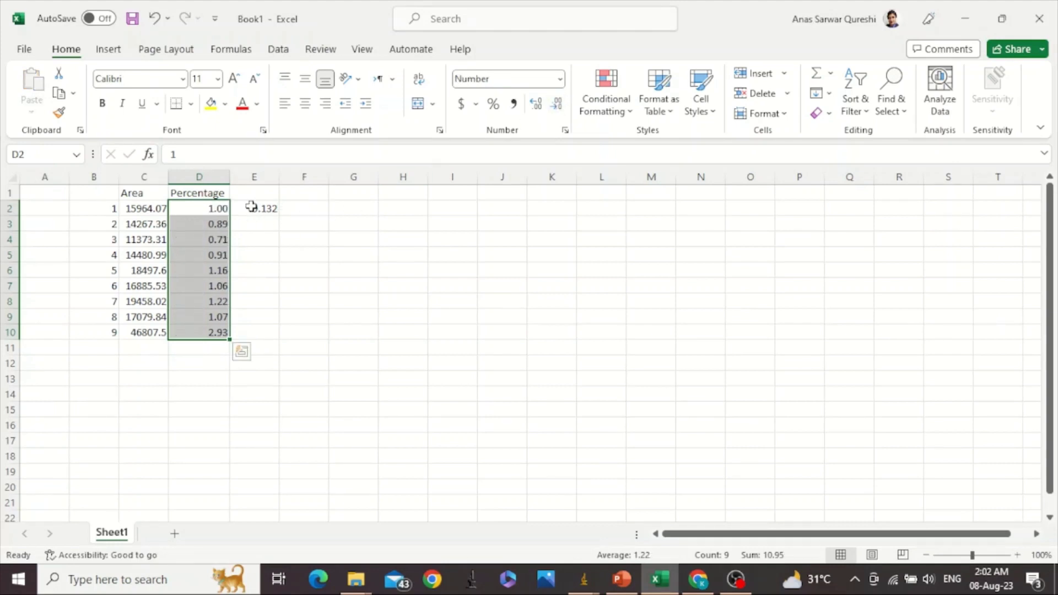
Step: Insert a clustered column chart of the normalized ratios and place it right of the table
click(114, 51)
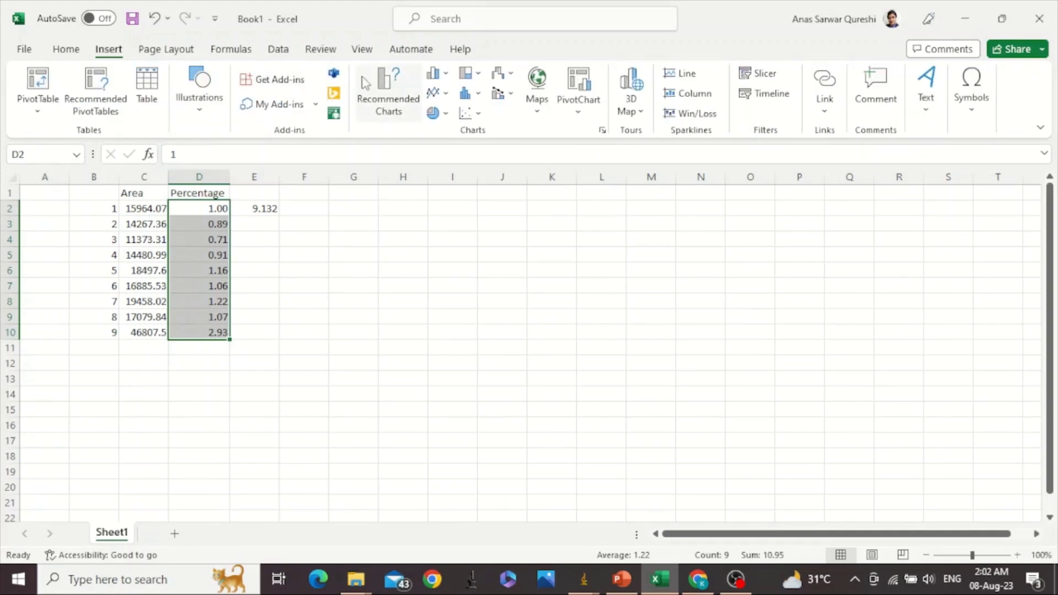
click(442, 76)
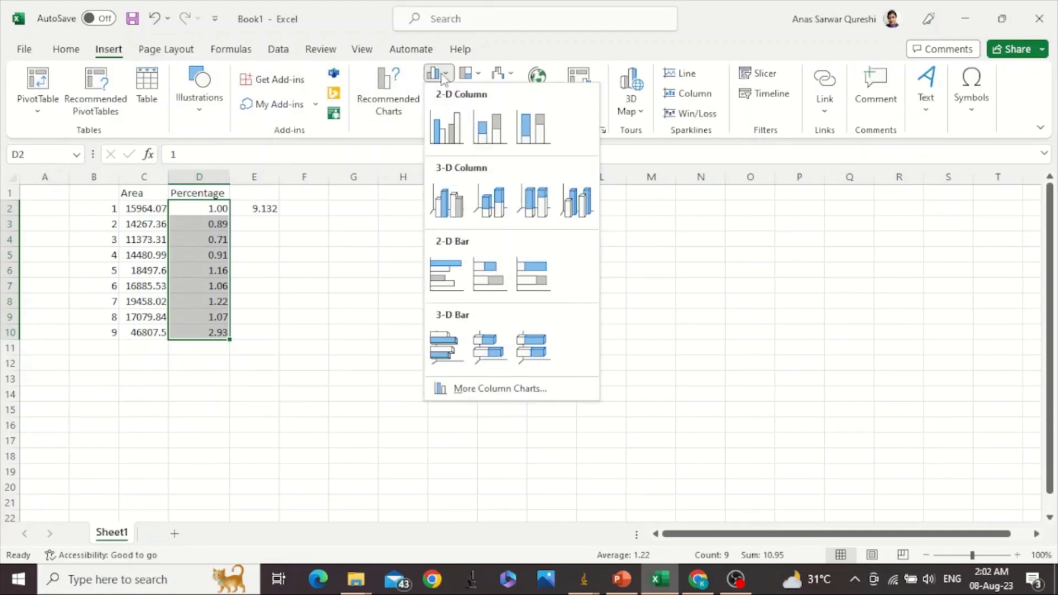
click(444, 139)
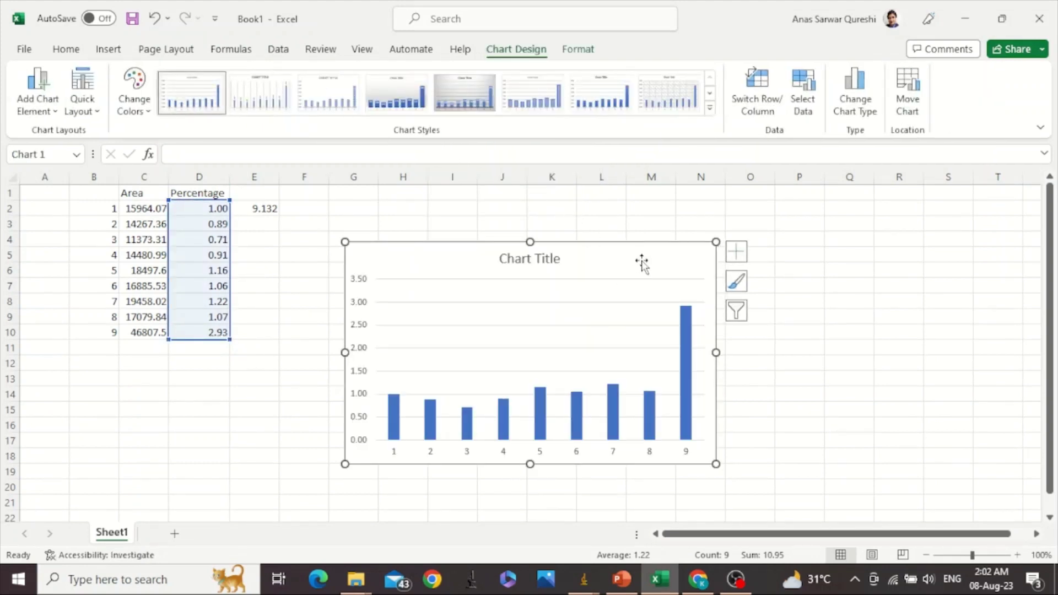
drag(642, 260, 833, 247)
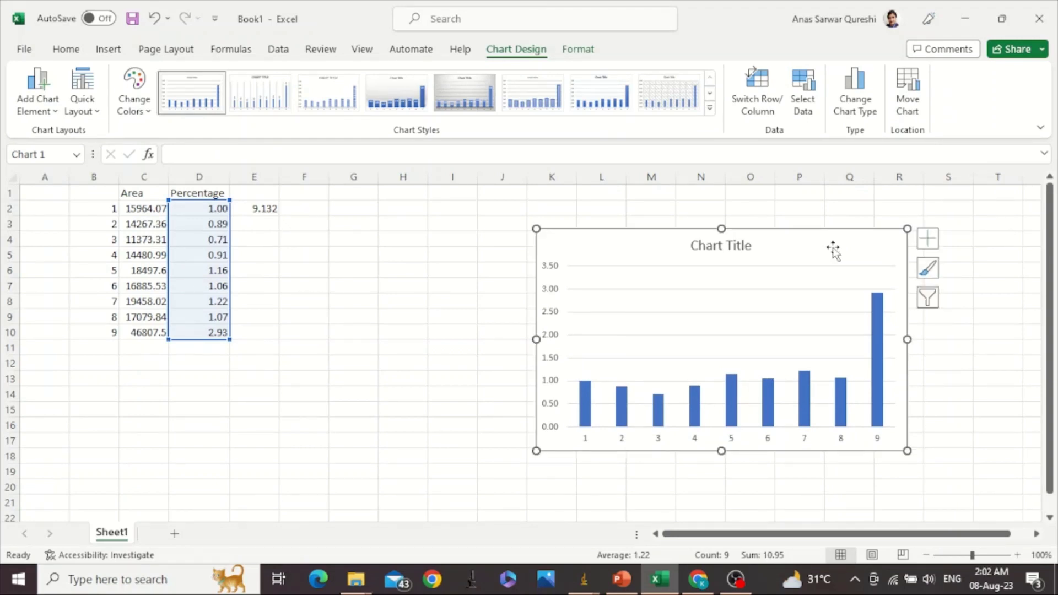